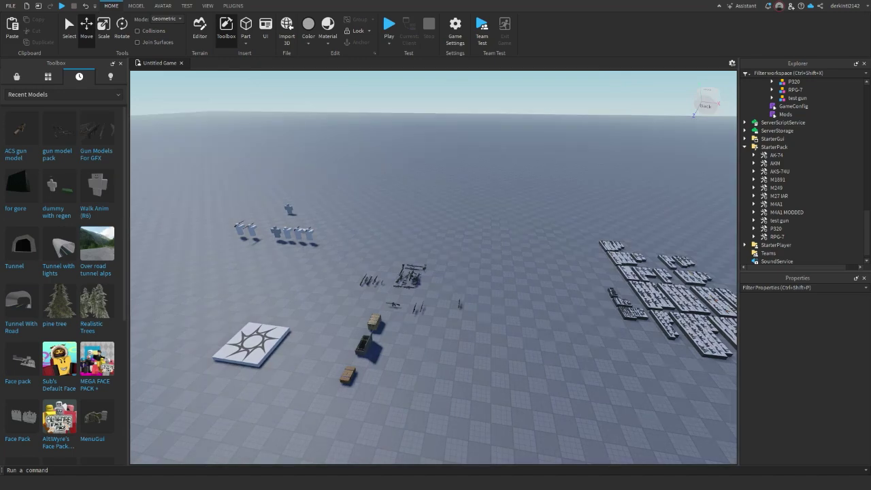
Delete the loose gun models lying between the crates and the dummies, along with the leftover weapon object.
right_click_drag(422, 259, 429, 317)
scroll(803, 180, "up", 4)
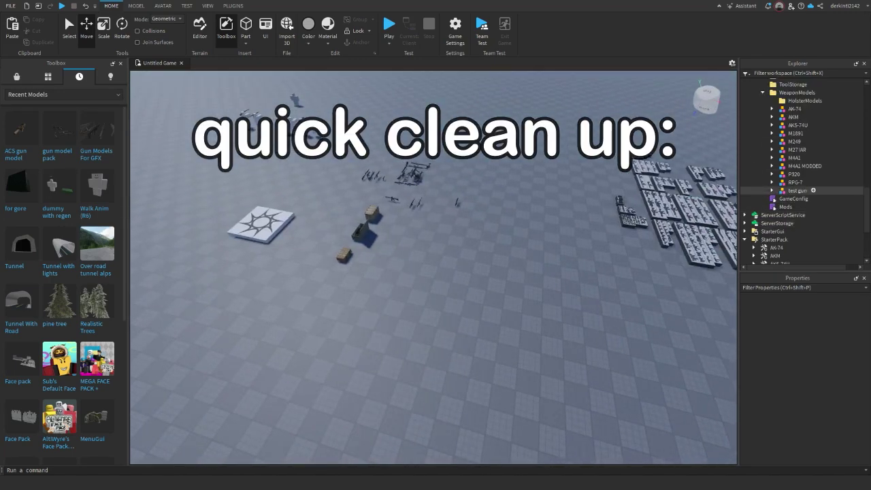
key("w")
right_click_drag(422, 259, 435, 299)
left_click_drag(316, 152, 624, 307)
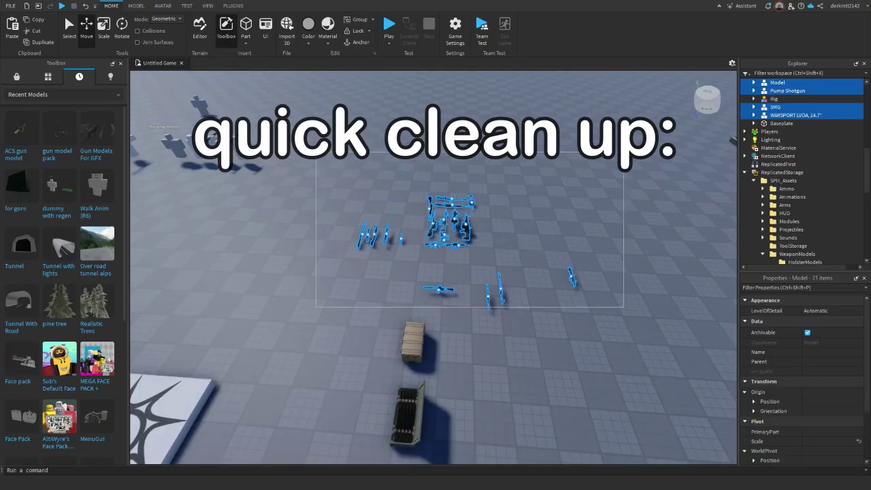
key("Delete")
scroll(795, 181, "down", 4)
left_click(810, 235)
key("Delete")
scroll(809, 233, "down", 6)
left_click(804, 211)
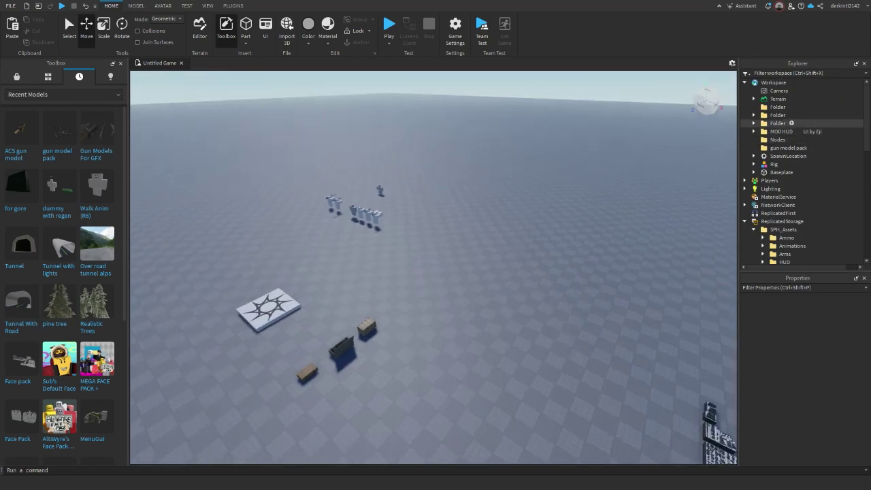
Examine the gun model pack's display boards laid out on the baseplate.
left_click(778, 123)
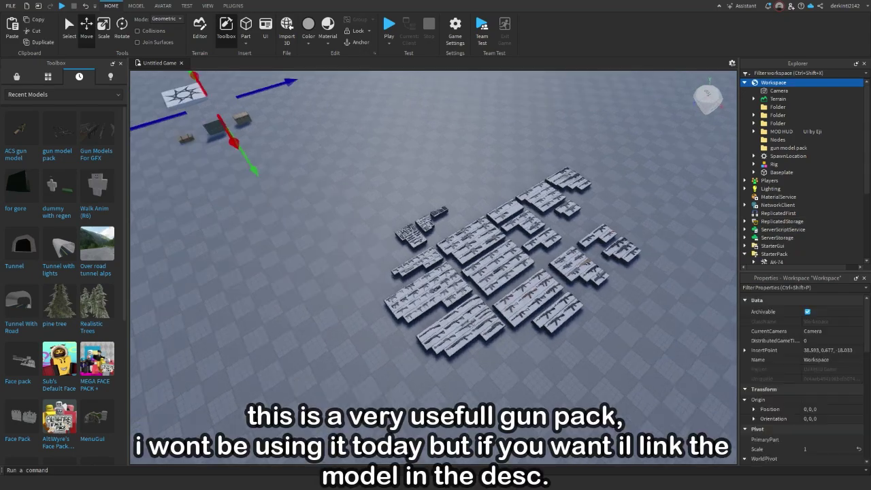
right_click_drag(434, 268, 470, 279)
scroll(433, 268, "up", 5)
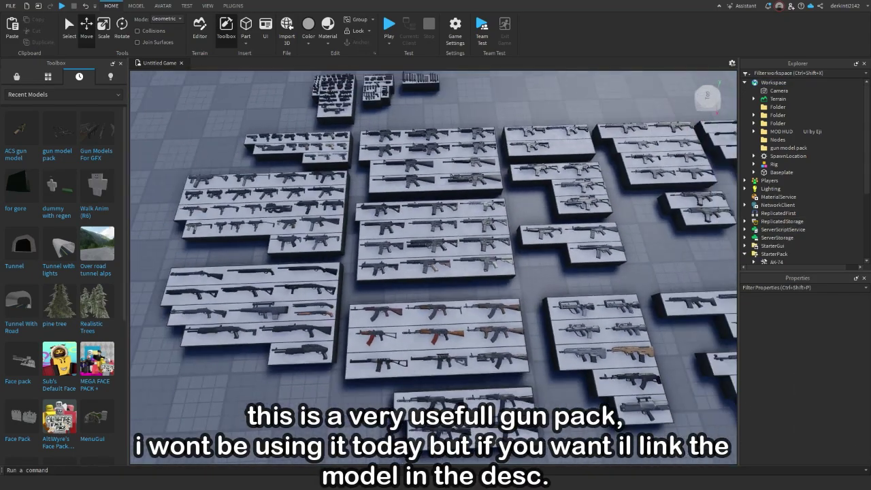
key("s")
right_click_drag(623, 376, 655, 365)
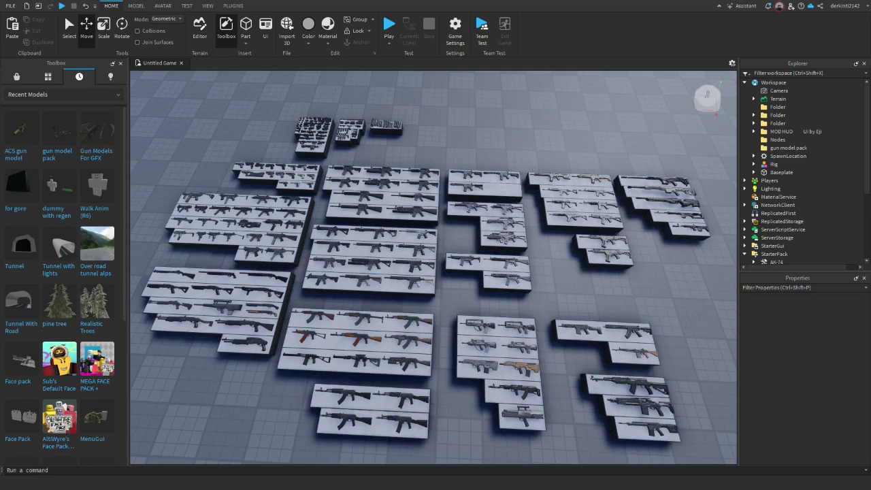
mouse_move(433, 268)
right_mouse_down()
mouse_move(469, 276)
mouse_move(434, 272)
mouse_move(434, 257)
right_mouse_up()
key("s")
key("s")
right_click_drag(401, 347, 484, 339)
Insert the ACS gun model from the recent models onto the baseplate.
key("a")
key("w")
right_click_drag(434, 267, 354, 244)
key("w")
left_click_drag(20, 129, 426, 218)
key("w")
right_click_drag(467, 228, 544, 340)
key("w")
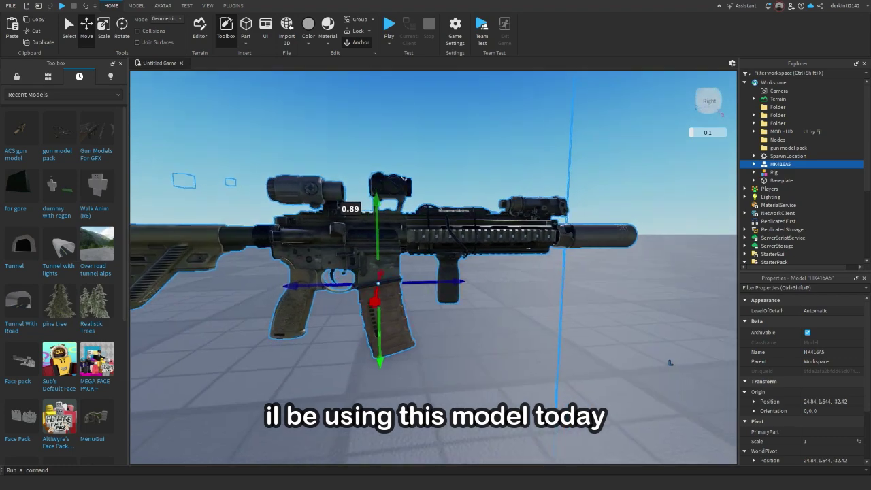
Move the HK416A5 rifle model to a clear spot farther across the baseplate.
key("a")
right_click_drag(671, 363, 569, 422)
left_click(568, 314)
key("d")
key("a")
key("d")
key("e")
key("s")
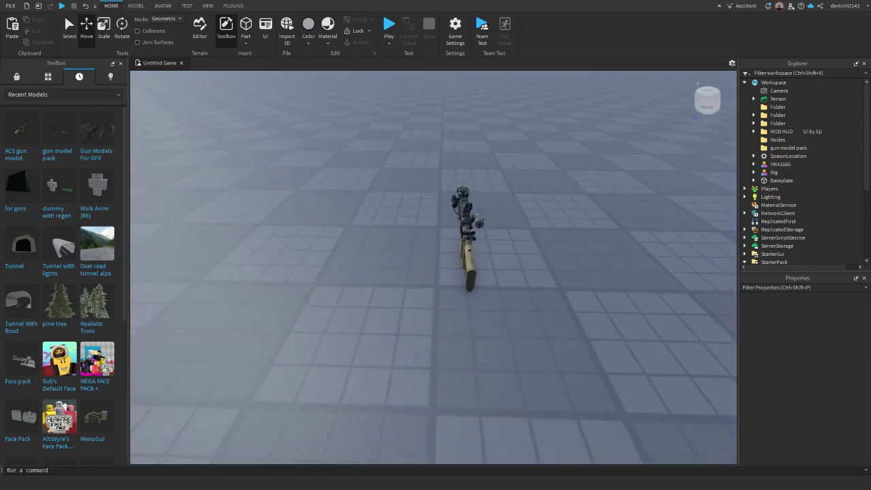
left_click_drag(468, 252, 615, 268)
left_click(579, 289)
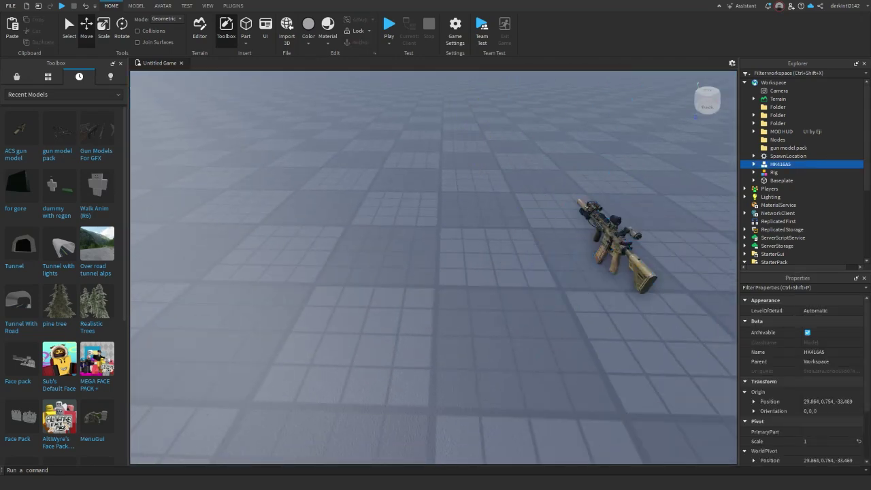
Expand the HK416A5 model's part list and focus the view on its Handguard.
right_click_drag(310, 388, 407, 317)
key("w")
key("a")
left_click(407, 317)
left_click(753, 164)
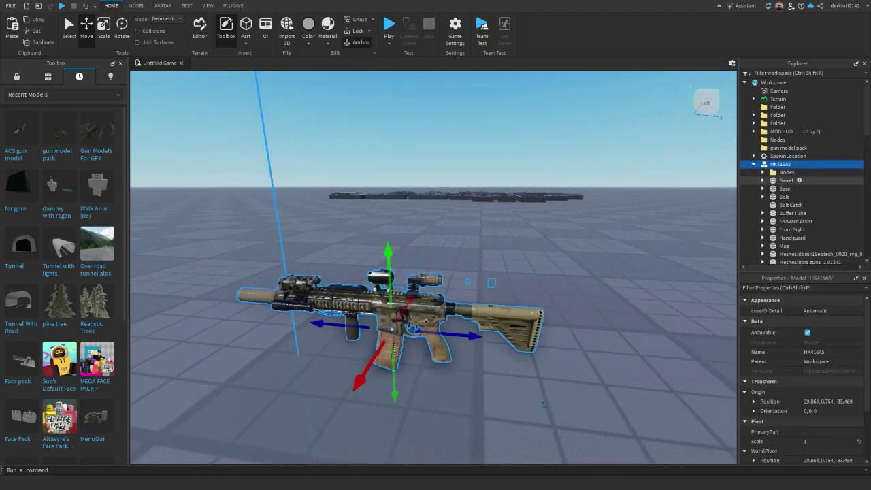
scroll(797, 180, "down", 3)
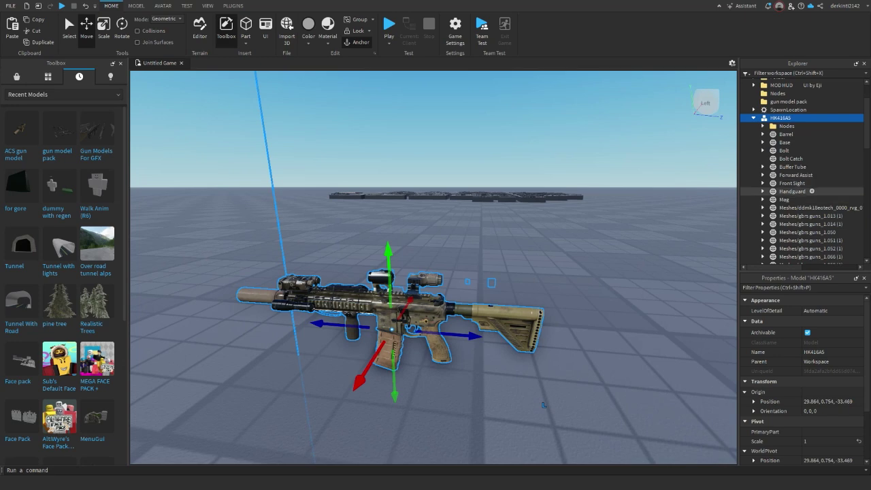
left_click(790, 192)
key("f")
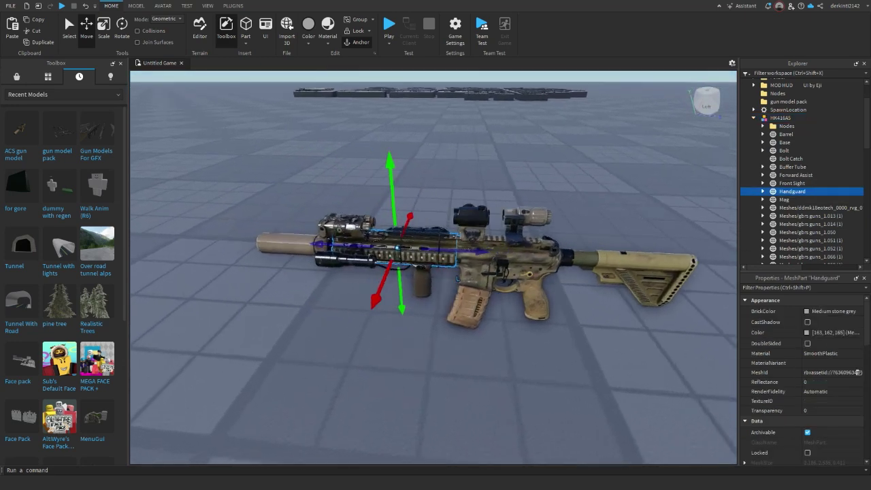
Ungroup the HK416A5 model into separate parts in the workspace.
right_click(391, 241)
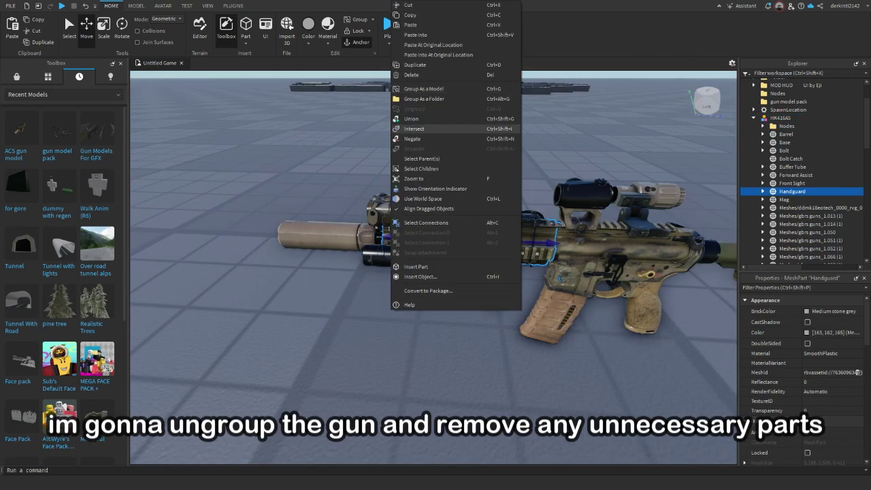
left_click(371, 139)
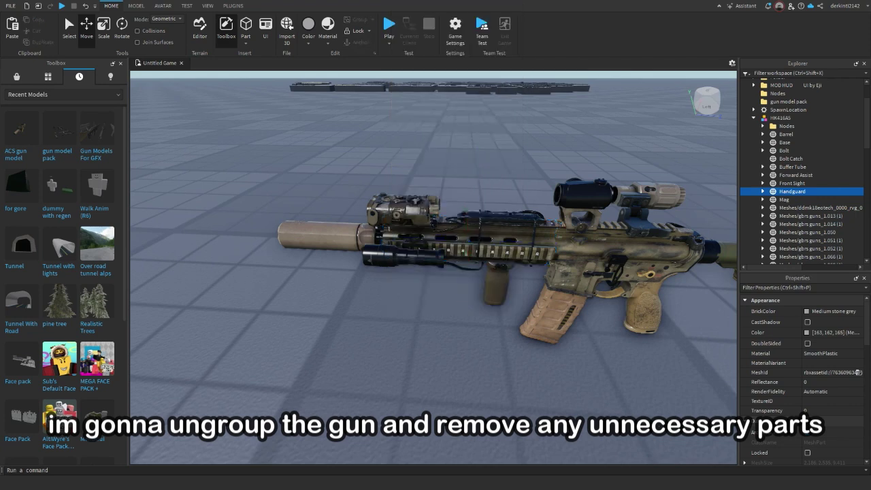
right_click(419, 239)
left_click(441, 109)
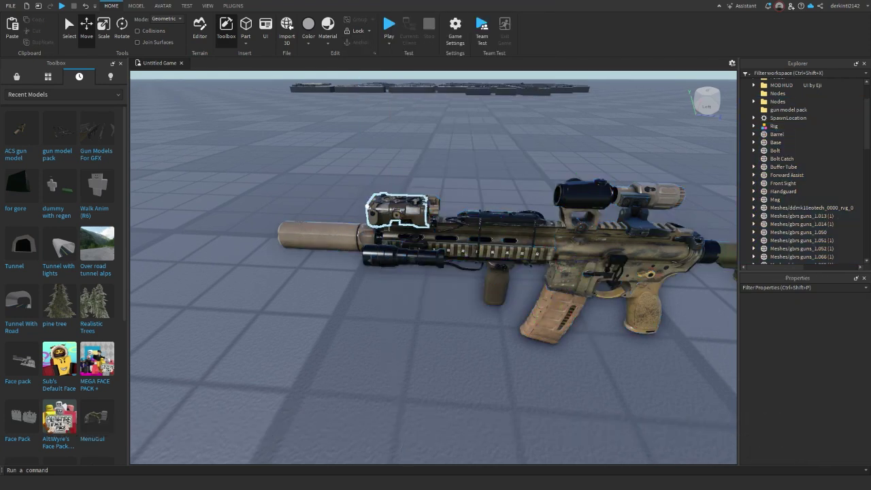
Delete the unneeded part by the front laser module and the extra aim parts AimPart2 and Sight, keeping AimPart.
left_click(368, 198)
key("Delete")
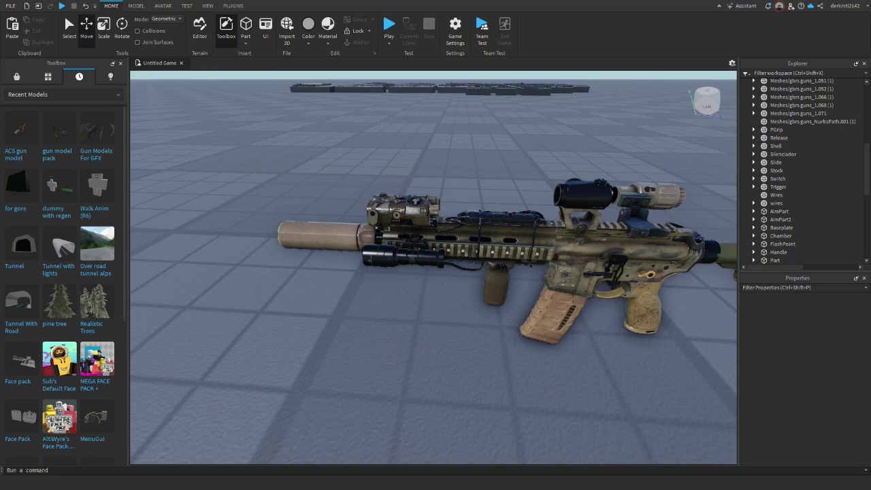
key("a")
right_click_drag(630, 196, 511, 185)
key("d")
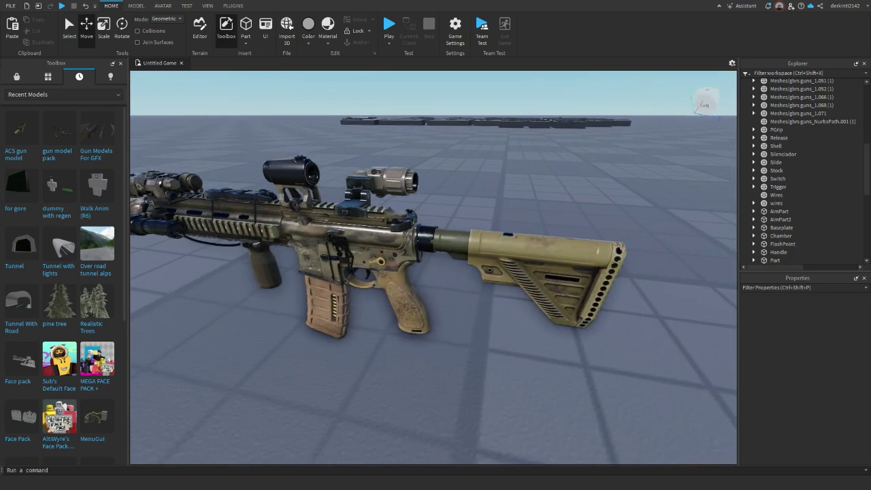
key("w")
key("d")
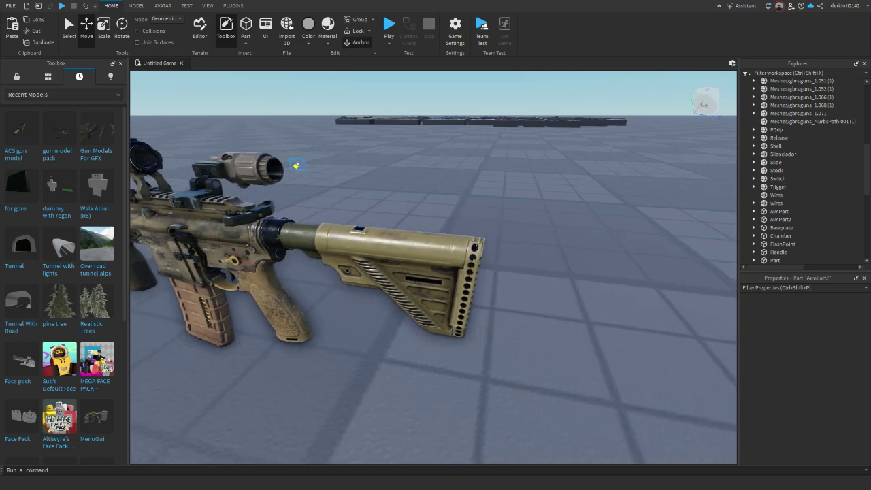
key("Delete")
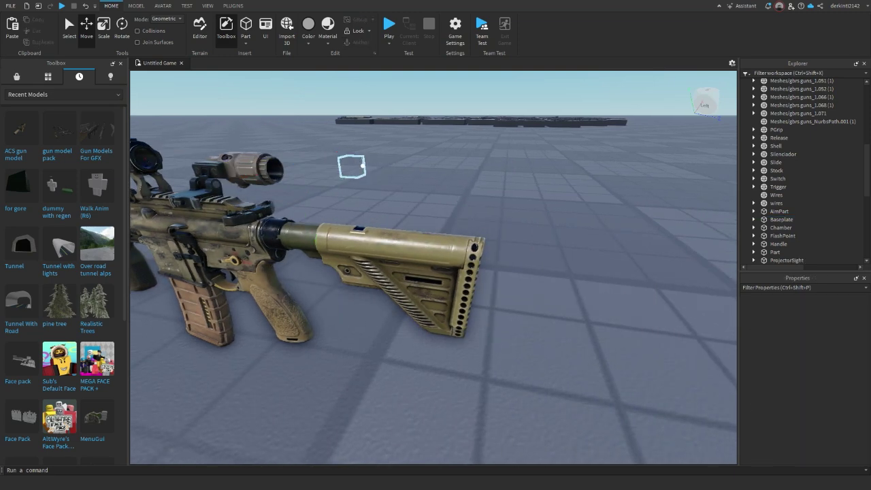
left_click(349, 166)
key("Delete")
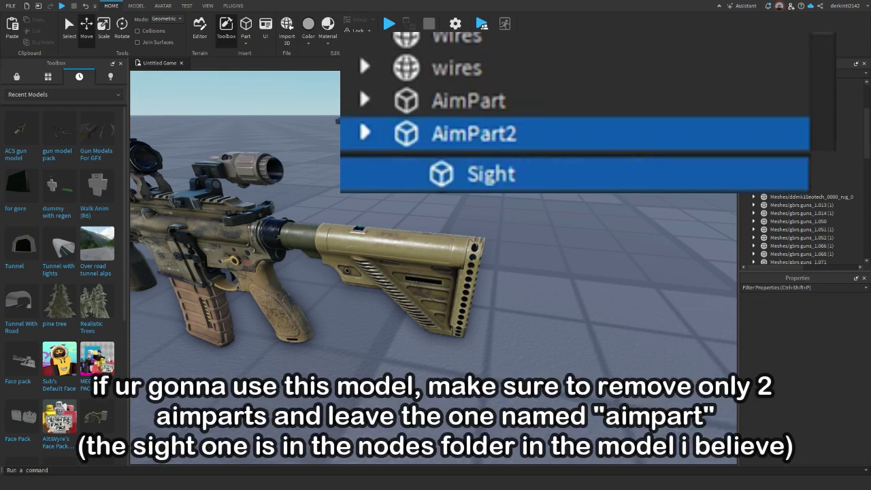
Examine where the remaining AimPart and the ProjectorSight part sit relative to the rifle's optics.
left_click(349, 166)
scroll(681, 235, "down", 5)
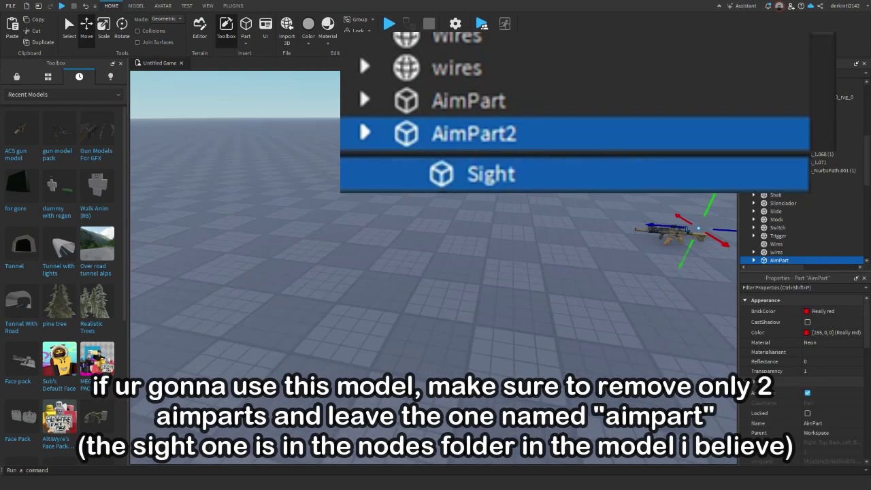
left_click(612, 299)
right_click_drag(613, 300, 490, 239)
key("w")
key("d")
key("w")
key("d")
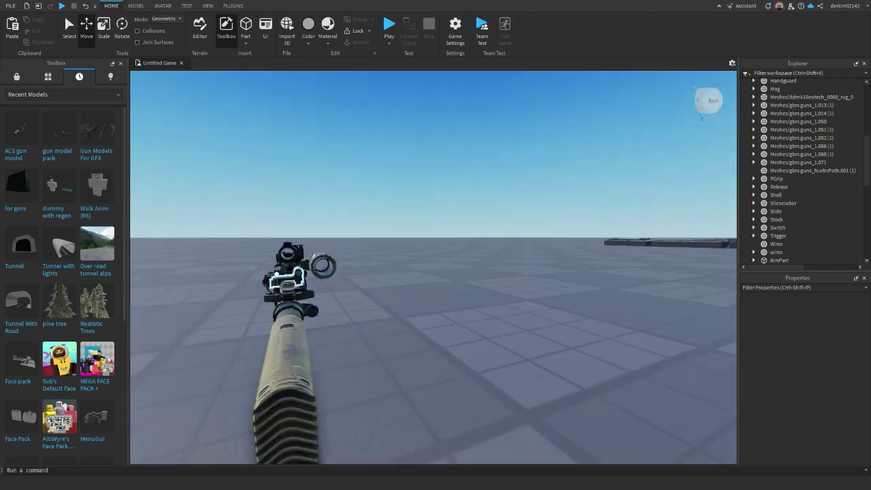
left_click(285, 256)
right_click_drag(284, 255, 327, 284)
key("a")
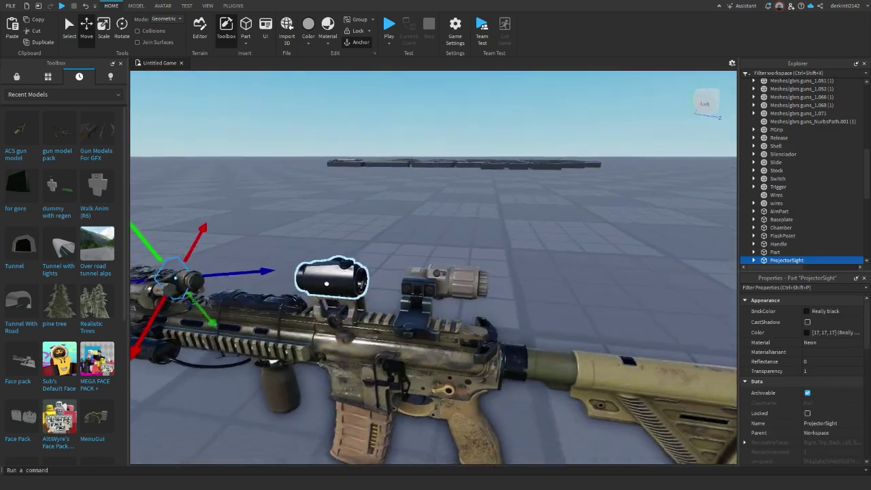
key("a")
right_click_drag(426, 290, 502, 273)
key("a")
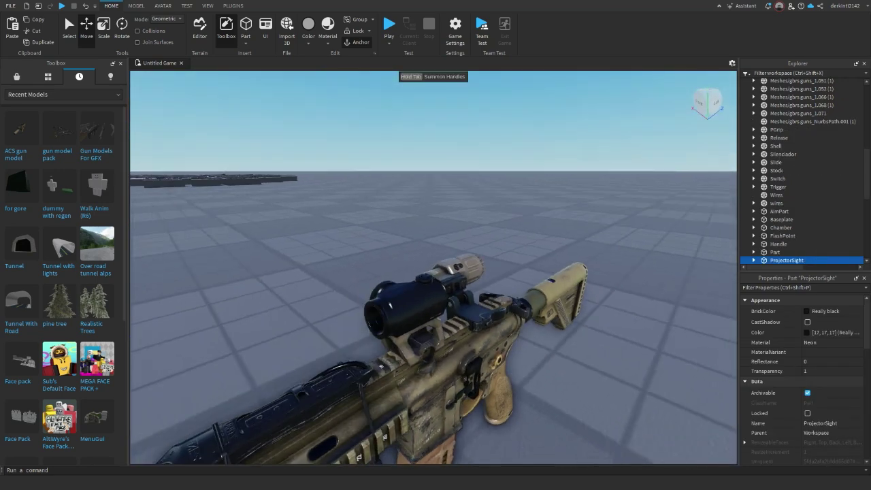
left_click(556, 243)
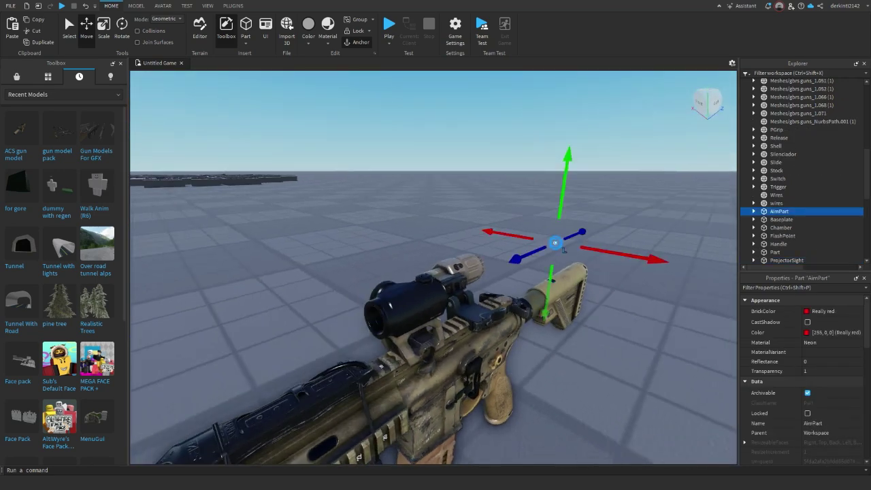
key("d")
right_click_drag(556, 243, 476, 253)
key("a")
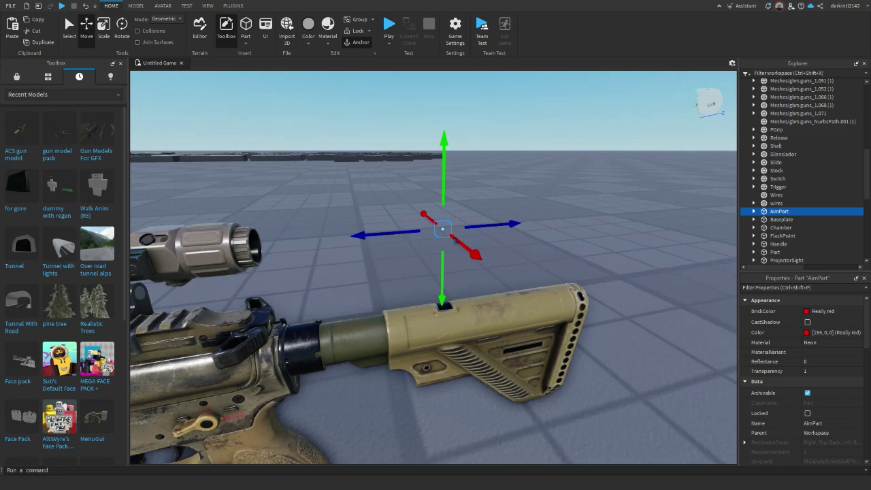
left_click(579, 238)
Delete the magnifier behind the main optic together with its rail mount.
right_click_drag(578, 238, 535, 252)
key("s")
key("w")
left_click(480, 207)
key("Delete")
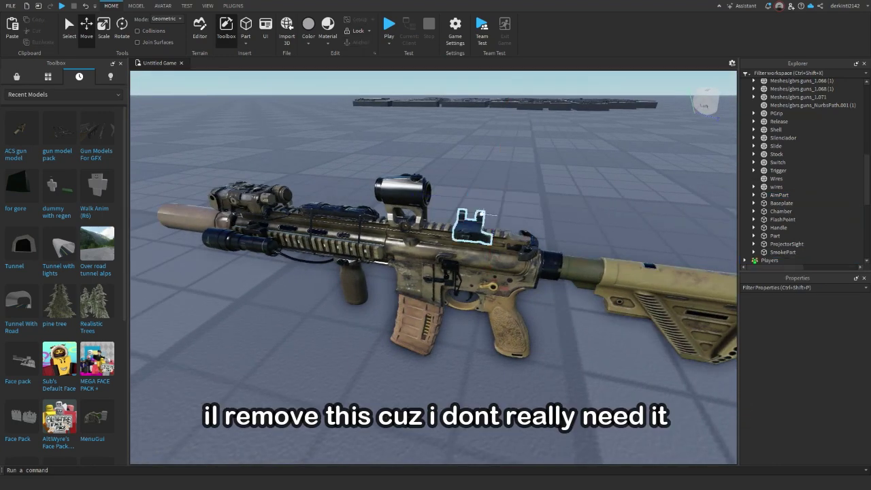
key("Delete")
Move the main optic and its mount 0.4 studs toward the stock along the top rail.
key("a")
right_click_drag(435, 255, 327, 251)
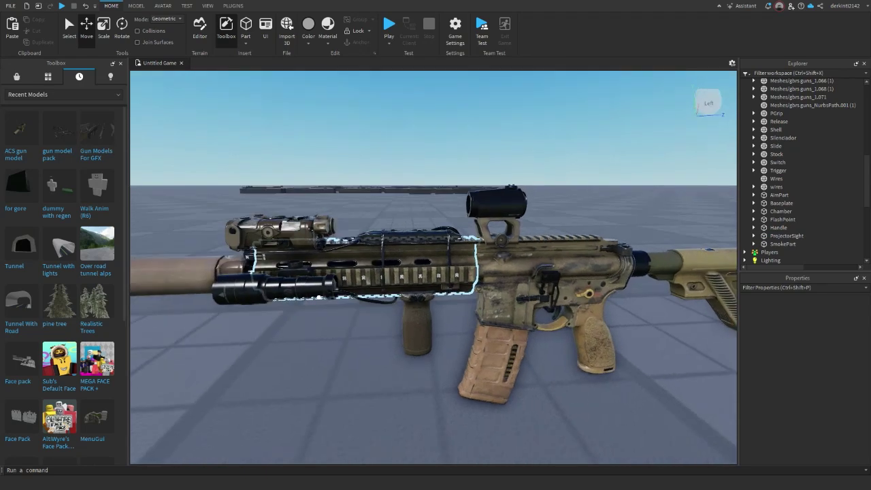
key("d")
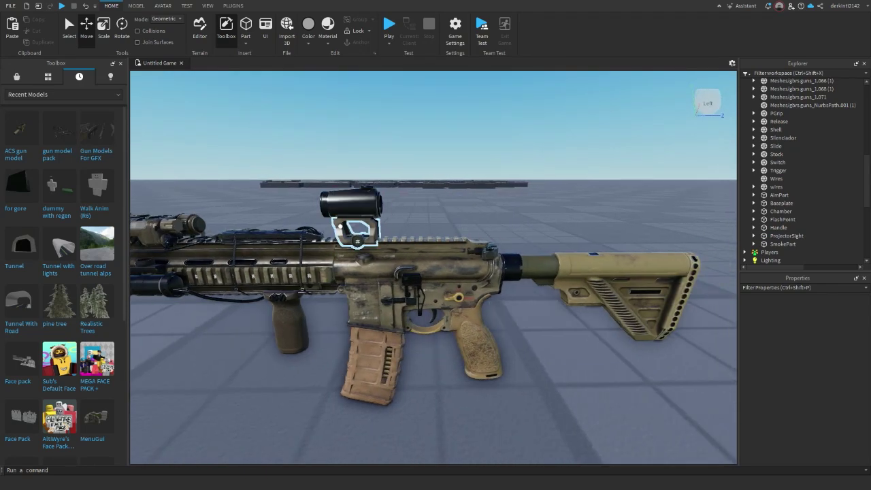
left_click(340, 225)
left_click(339, 206, "ctrl")
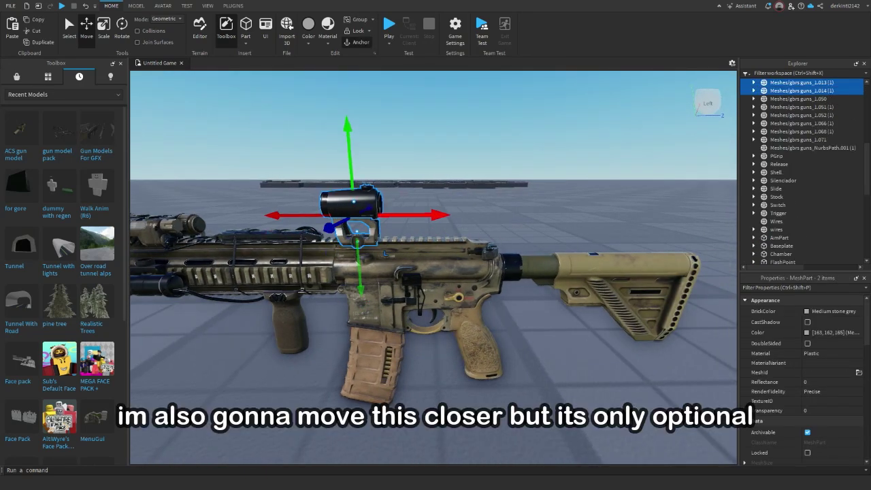
left_click_drag(439, 216, 492, 215)
right_click_drag(493, 215, 381, 221)
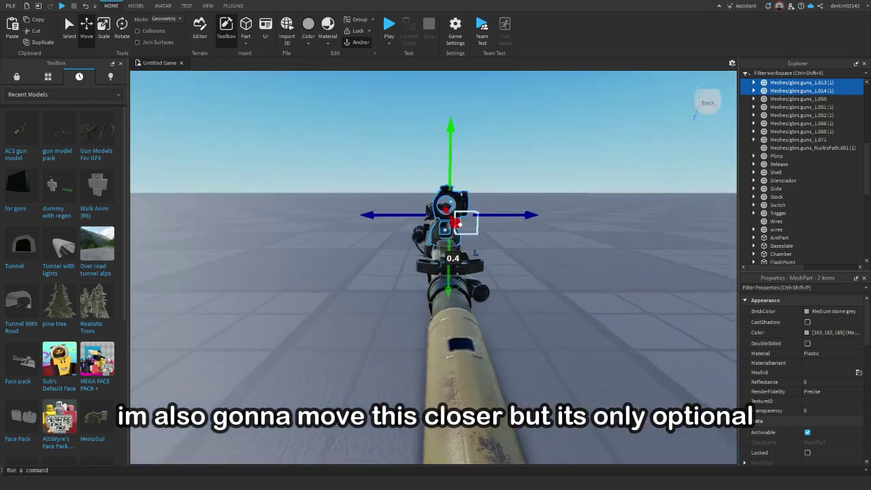
right_click_drag(466, 223, 485, 267)
key("w")
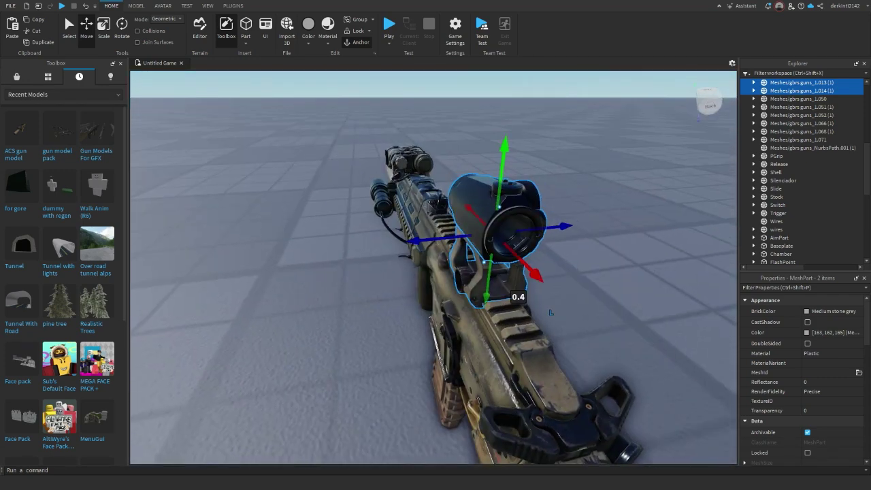
Select the ProjectorSight part at the front laser module and nudge it by -0.01 studs.
right_click_drag(402, 146, 470, 176)
key("w")
left_click(406, 113)
key("w")
left_click_drag(506, 179, 502, 176)
Set the ProjectorSight part's orientation to 0, 0, 24.266.
scroll(827, 392, "down", 3)
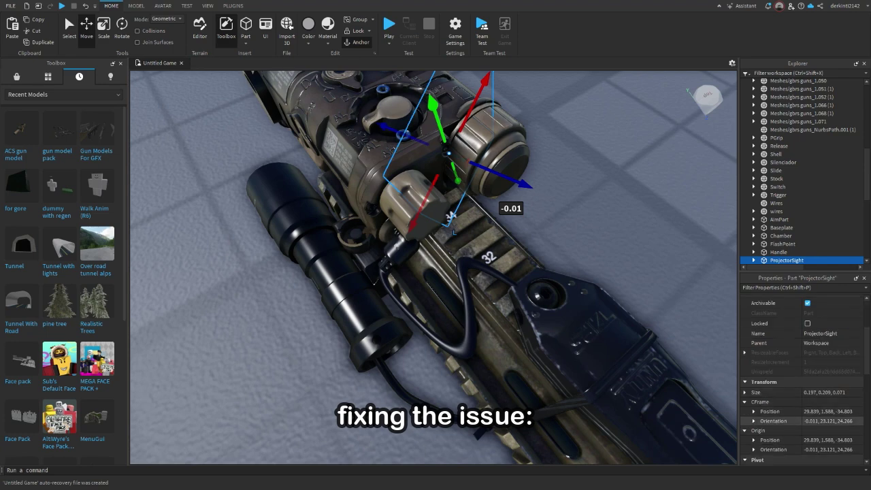
left_click(827, 421)
type("0, ")
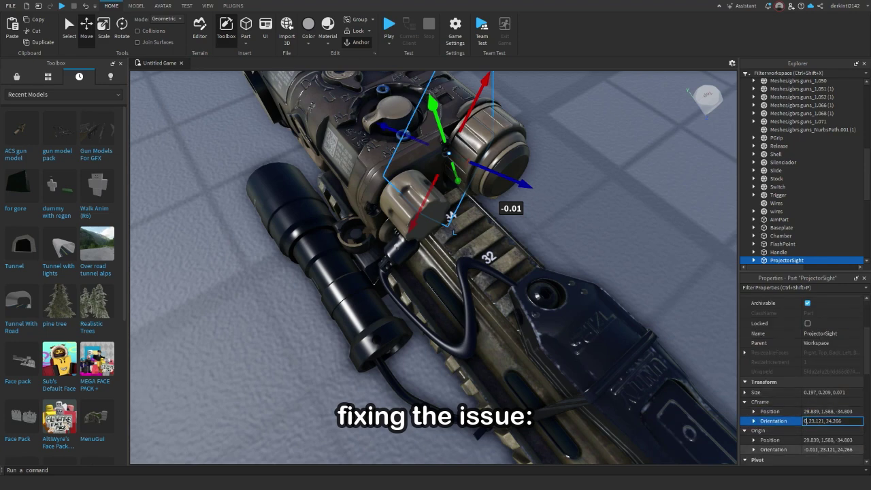
type("0")
key("Return")
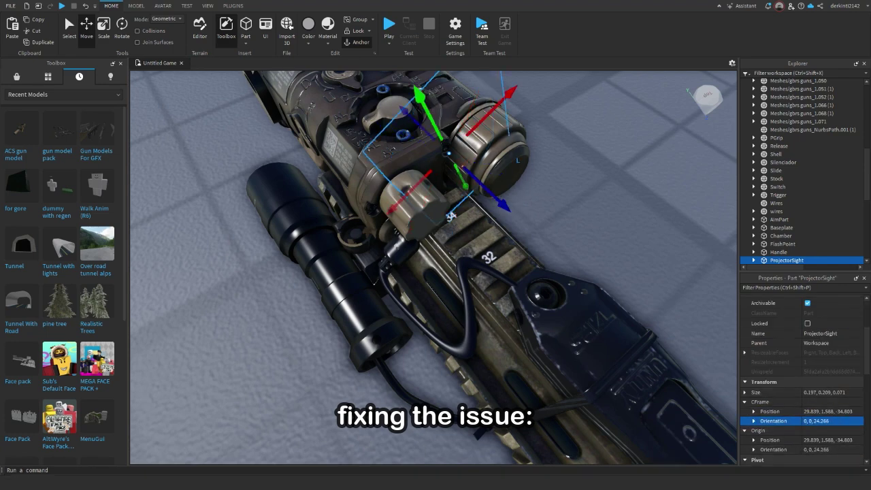
Centre the ProjectorSight part in the rear of the main optic at orientation 0, 0, 0 and line up the AimPart behind it.
key("Return")
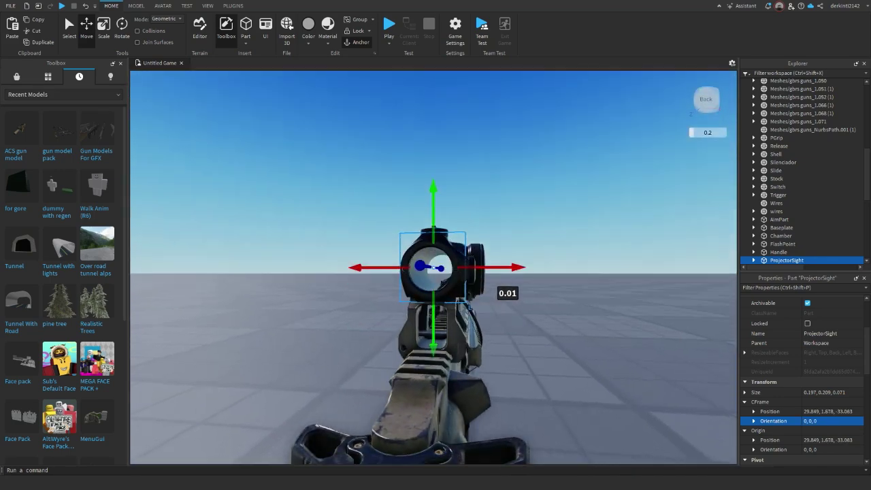
right_click_drag(434, 267, 448, 270)
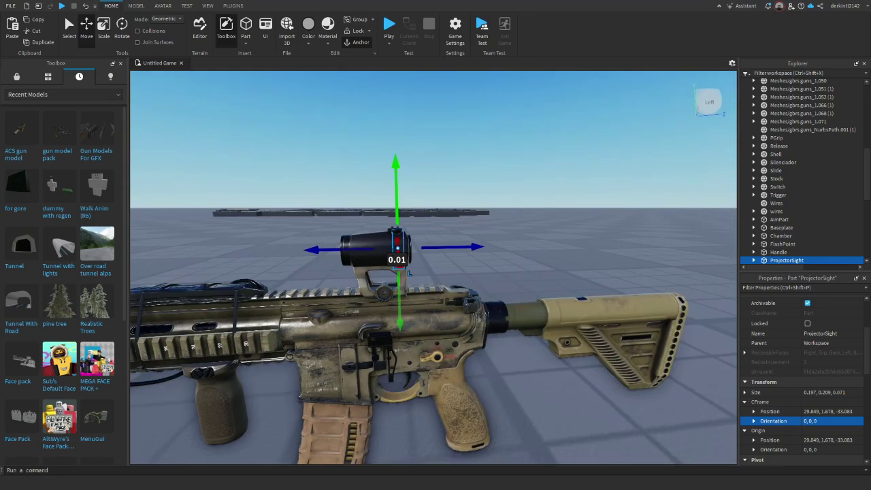
right_click_drag(433, 267, 484, 262)
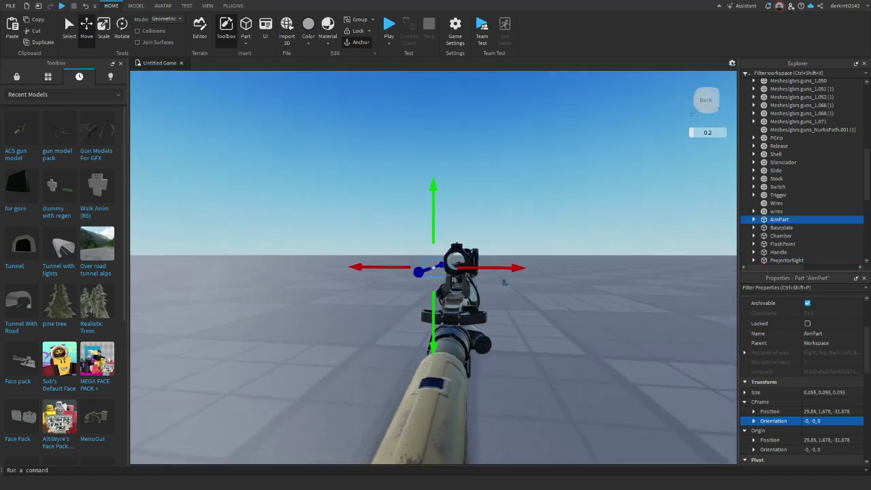
right_click_drag(505, 282, 511, 319)
scroll(434, 267, "down", 3)
left_click(504, 281)
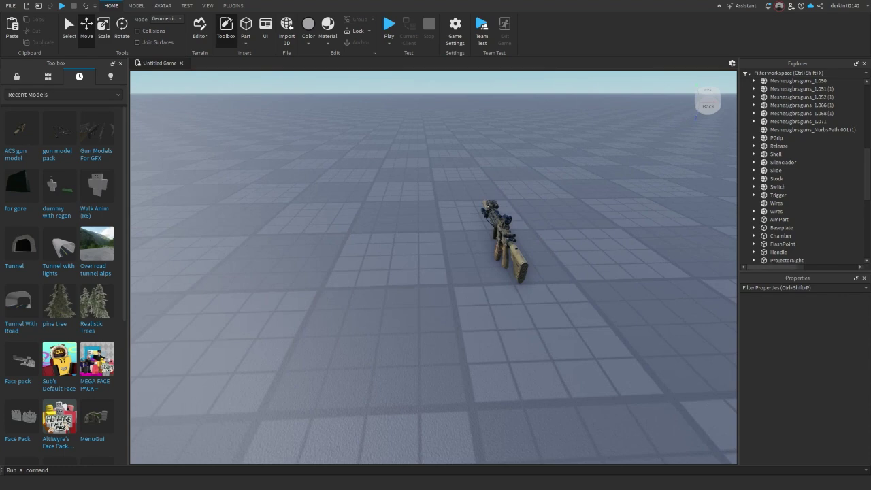
Select all the loose rifle parts and group them as a model.
key("a")
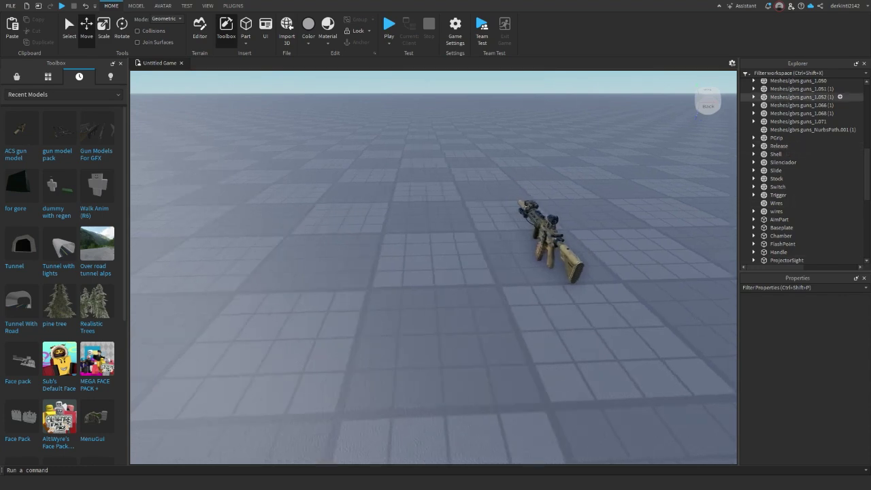
scroll(803, 136, "up", 9)
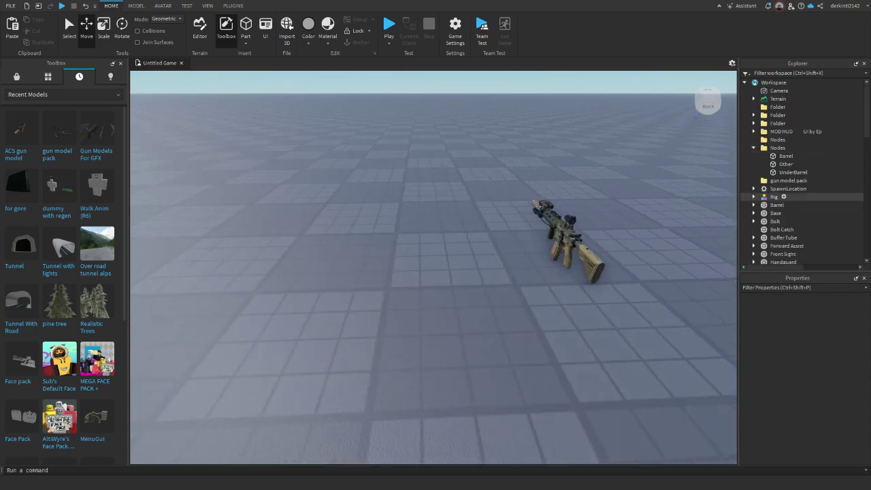
right_click_drag(470, 204, 500, 221)
left_click_drag(501, 222, 187, 340)
right_click(283, 294)
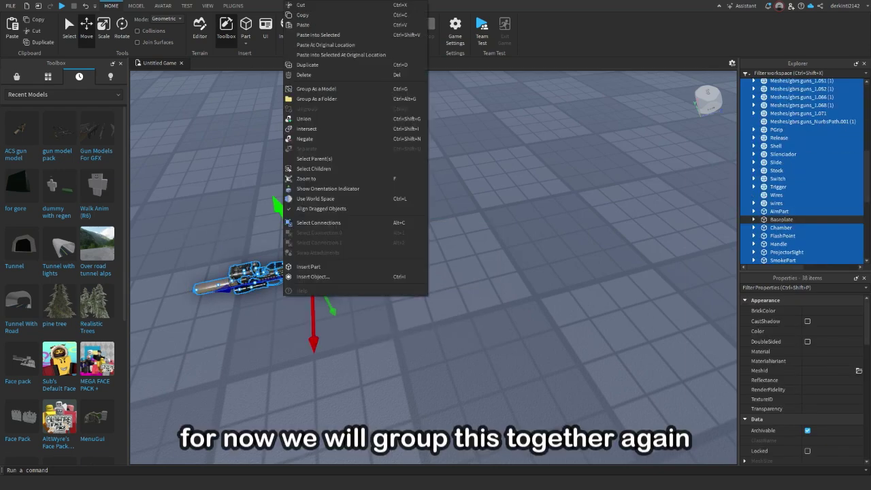
left_click(317, 88)
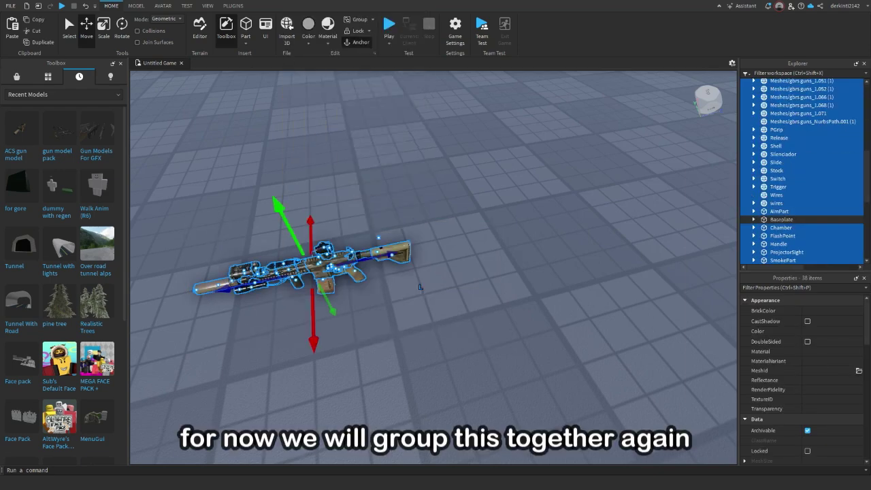
right_click_drag(409, 272, 319, 223)
scroll(790, 187, "down", 2)
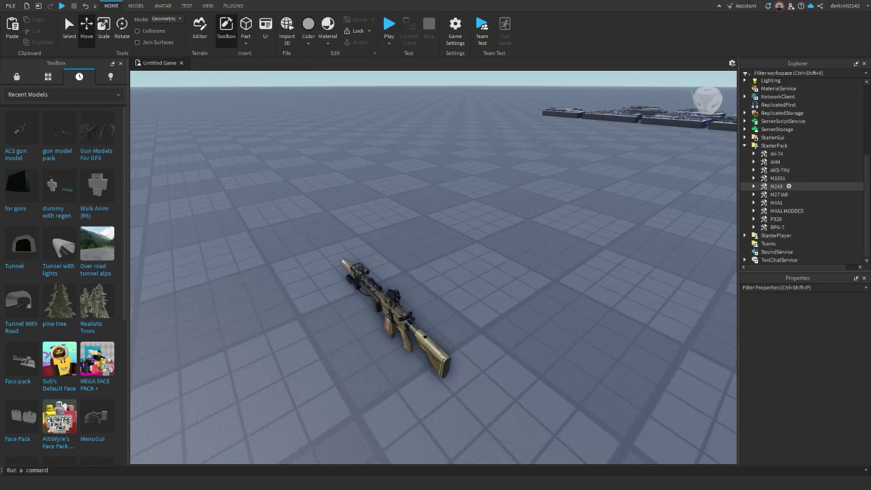
Copy the M4A1 MODDED model from the WeaponModels folder of SPH_Assets in ReplicatedStorage and paste it into the workspace.
scroll(790, 170, "up", 4)
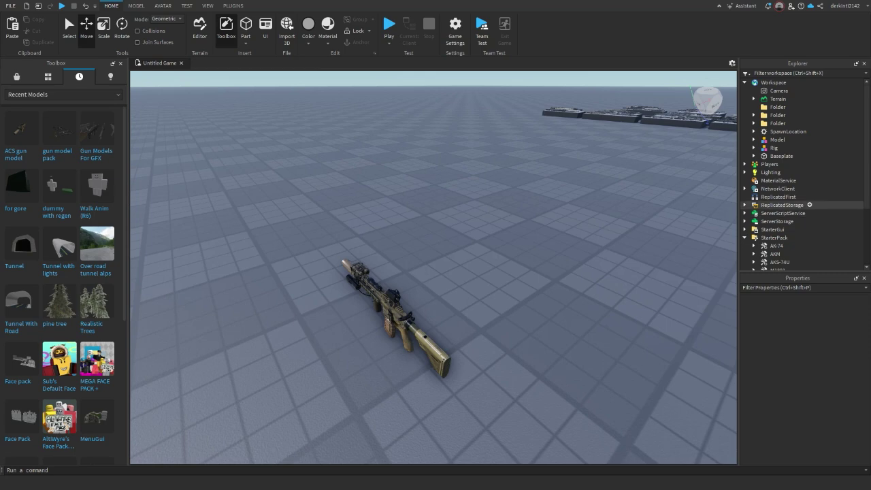
scroll(782, 184, "down", 1)
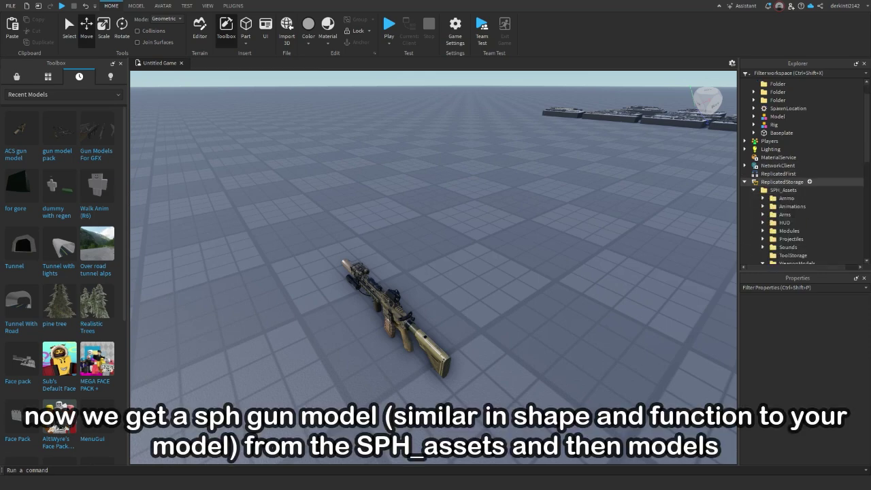
scroll(789, 204, "down", 2)
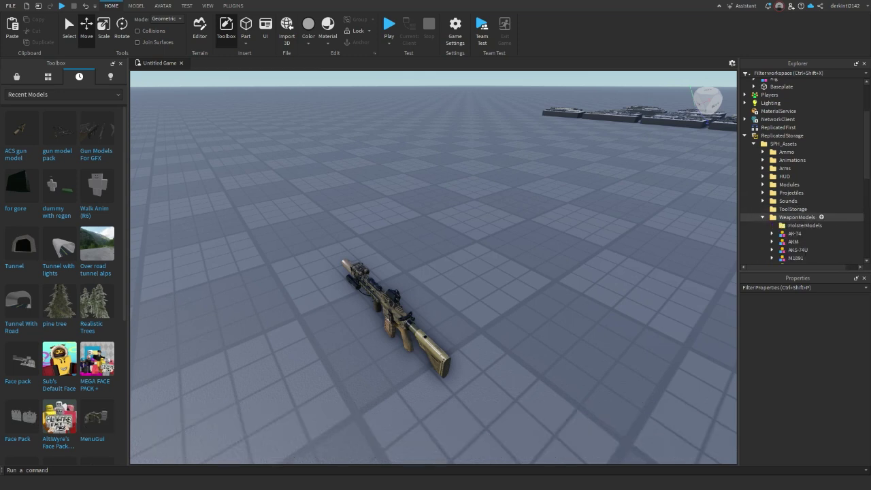
left_click(797, 217)
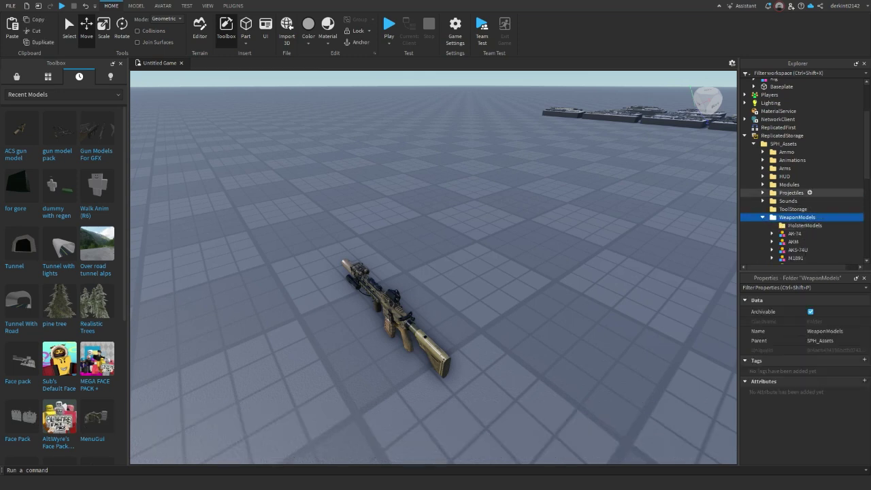
left_click(791, 193)
scroll(793, 198, "down", 5)
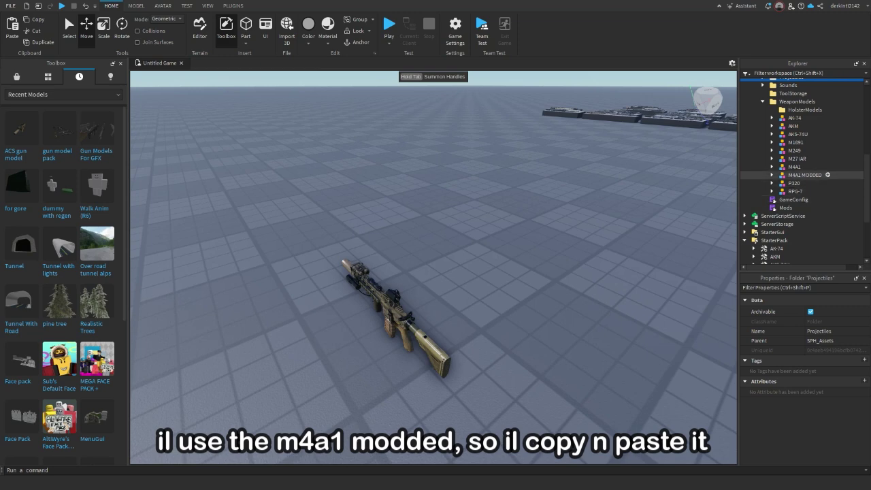
left_click(806, 175)
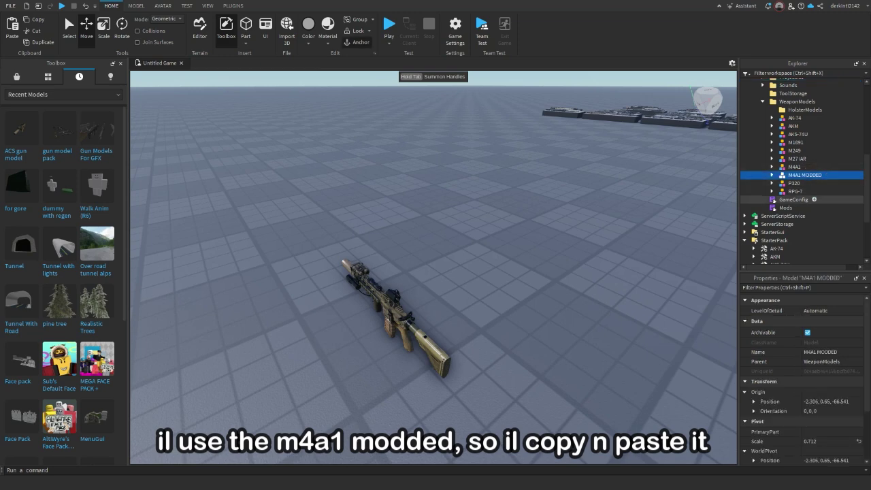
key("ctrl+v")
key("w")
right_click_drag(545, 231, 613, 283)
key("a")
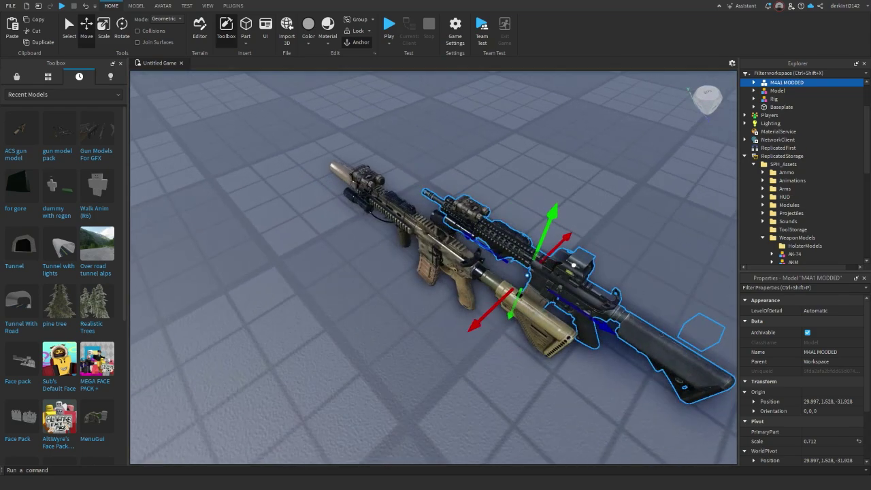
Move the M4A1 MODDED model alongside the rifle, to about 28.98, 0.63, -33.74.
left_click_drag(573, 283, 389, 291)
right_click_drag(320, 306, 332, 285)
key("w")
key("a")
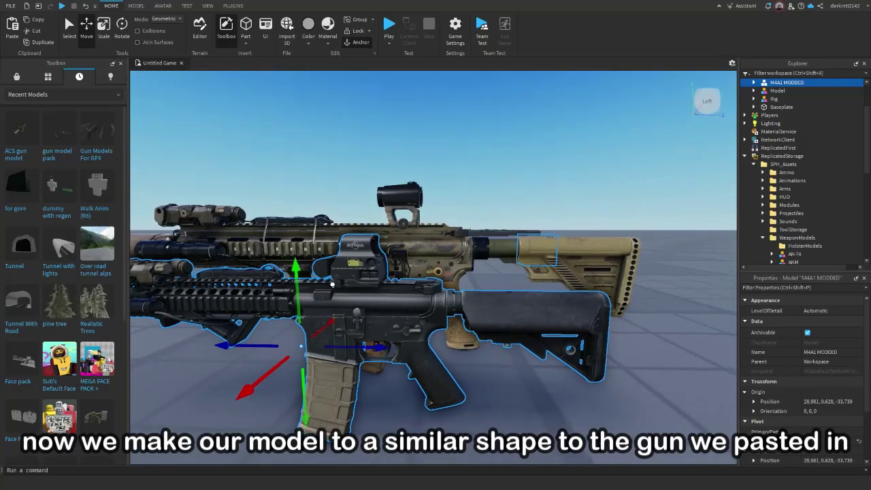
key("a")
left_click_drag(419, 274, 419, 272)
Copy the rifle model's Y position of 0.873 into the M4A1 MODDED model's Y position.
left_click(778, 90)
left_click(779, 139)
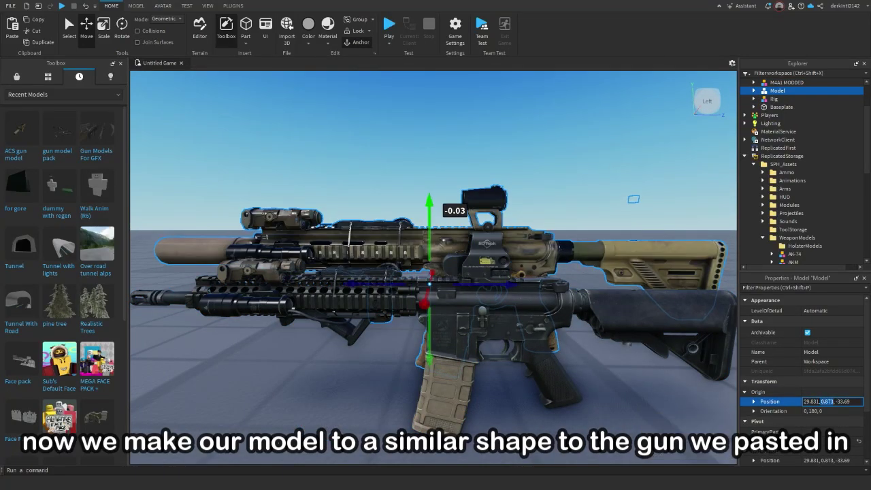
key("ctrl+c")
left_click(787, 82)
left_click_drag(835, 401, 826, 401)
key("ctrl+v")
key("Return")
Move the rifle model closer to the M4A1 MODDED, to position 29.401, 0.873, -34.15.
right_click_drag(436, 259, 470, 299)
left_click(470, 211)
left_click_drag(535, 263, 538, 260)
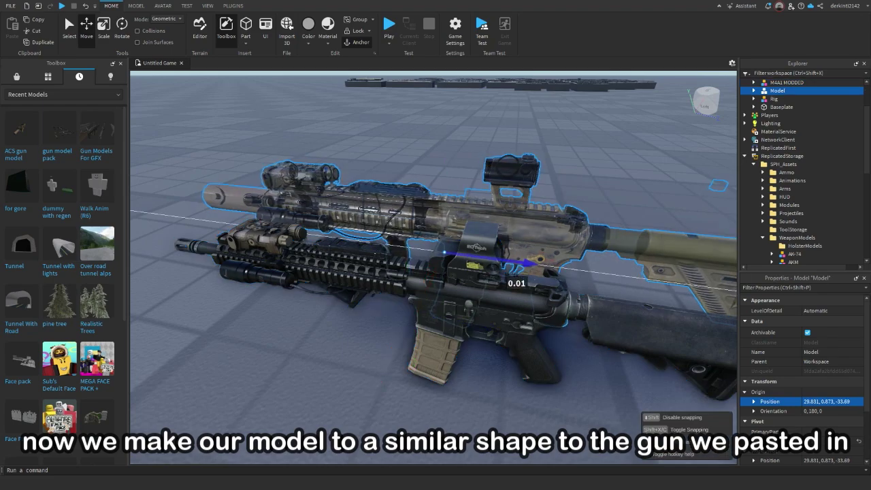
left_click(472, 327)
right_click_drag(476, 272, 381, 225)
left_click(540, 273)
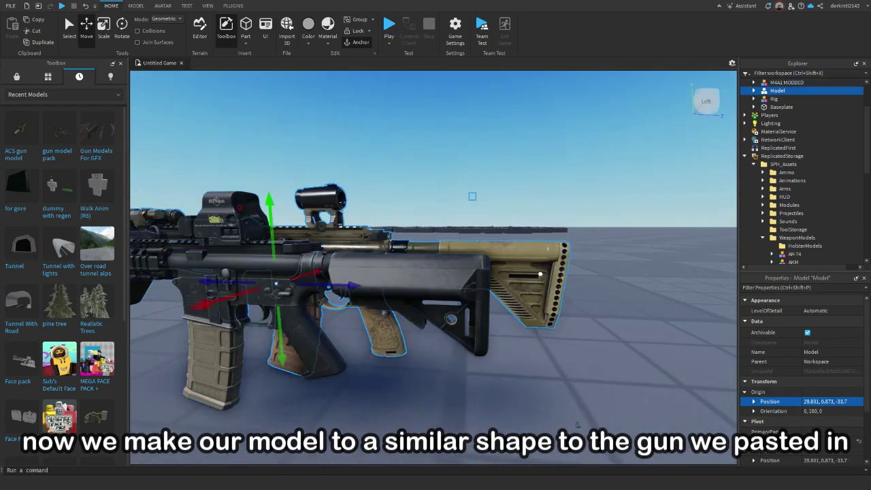
right_click_drag(436, 231, 408, 299)
left_click_drag(331, 224, 294, 227)
right_click_drag(422, 246, 441, 204)
left_click_drag(410, 215, 373, 202)
right_click_drag(477, 245, 368, 238)
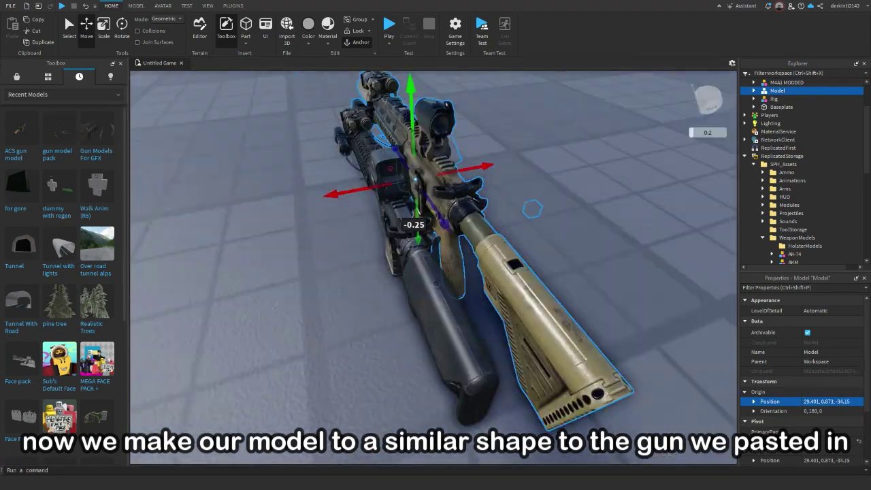
Slide the rifle model along its length to a Z position of -34.39.
left_click(708, 96)
left_click_drag(400, 340, 399, 362)
scroll(381, 251, "up", 3)
middle_click_drag(436, 205, 388, 333)
right_click_drag(436, 272, 381, 225)
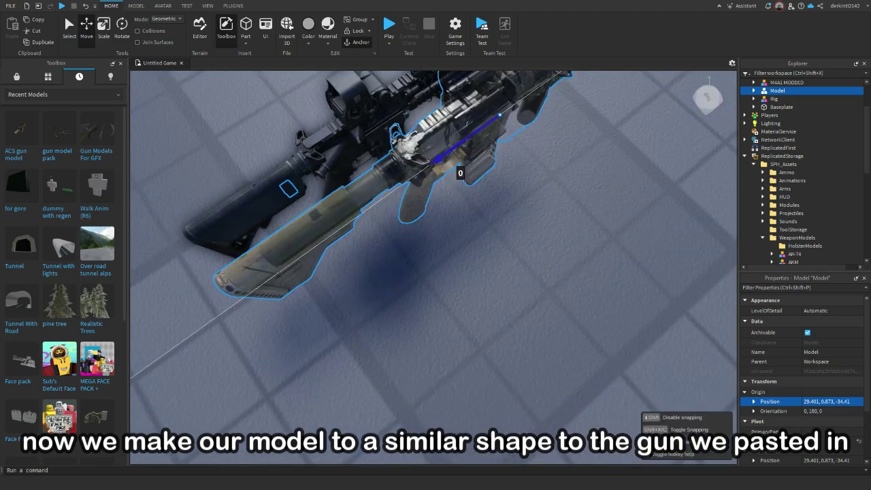
left_click_drag(500, 129, 496, 132)
right_click_drag(436, 245, 504, 204)
left_click(708, 100)
right_click_drag(436, 272, 418, 205)
scroll(418, 255, "up", 1)
Scale the rifle model to match the size of the M4A1 MODDED.
key("ctrl+3")
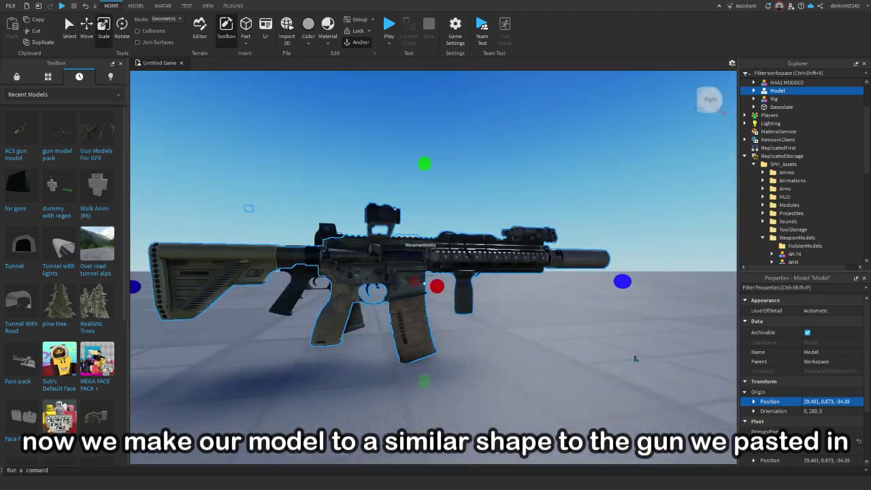
left_click_drag(254, 281, 310, 279)
right_click_drag(422, 245, 503, 292)
Raise the rifle model 0.17 studs and shift it against the M4A1 MODDED, to position 29.231, 1.043, -33.645.
key("ctrl+2")
left_click_drag(561, 285, 534, 283)
left_click_drag(473, 199, 474, 197)
right_click_drag(469, 272, 436, 204)
left_click_drag(463, 189, 463, 186)
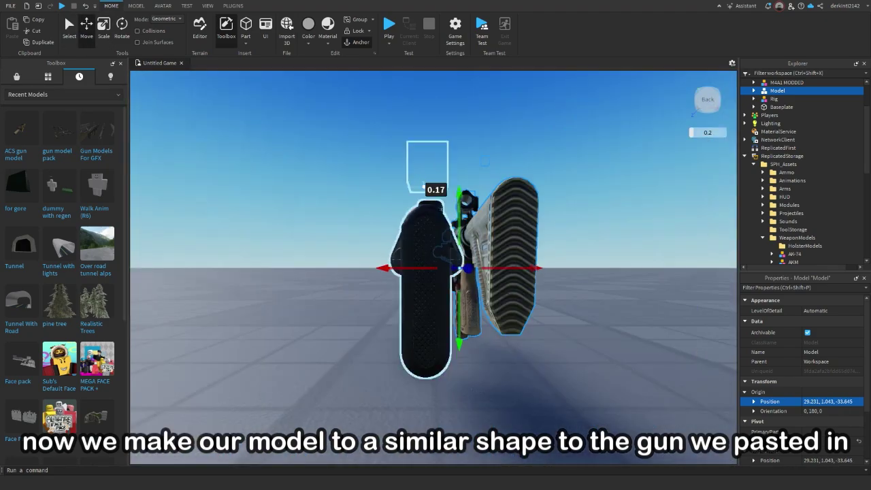
Lower the rifle model and separate it sideways from the M4A1 MODDED, to position 30.091, 0.963, -33.645.
right_click_drag(436, 204, 422, 211)
left_click_drag(422, 192, 422, 195)
right_click_drag(422, 205, 585, 327)
left_click(354, 202)
left_click(525, 226)
left_click_drag(613, 374, 645, 391)
right_click_drag(612, 375, 504, 232)
left_click_drag(494, 211, 493, 228)
right_click_drag(493, 228, 497, 225)
right_click_drag(466, 274, 470, 280)
left_click(640, 327)
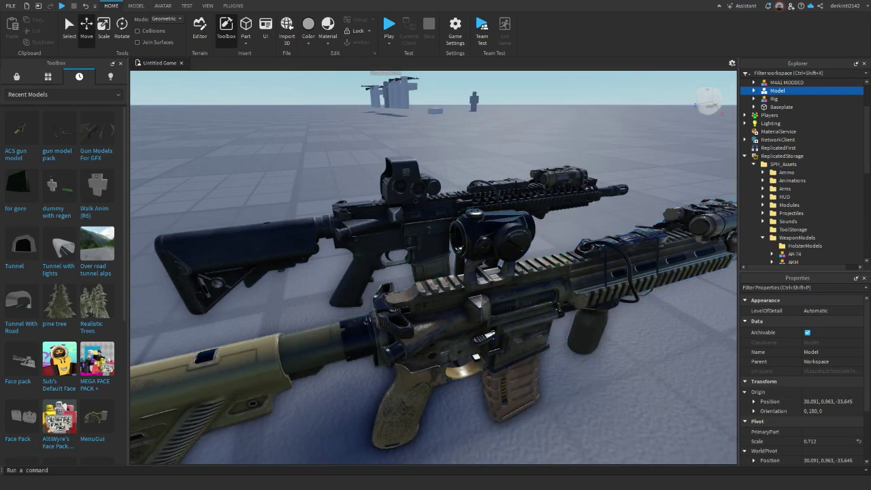
Ungroup the rifle model into its separate parts and clear the selection.
right_click(644, 272)
left_click(667, 109)
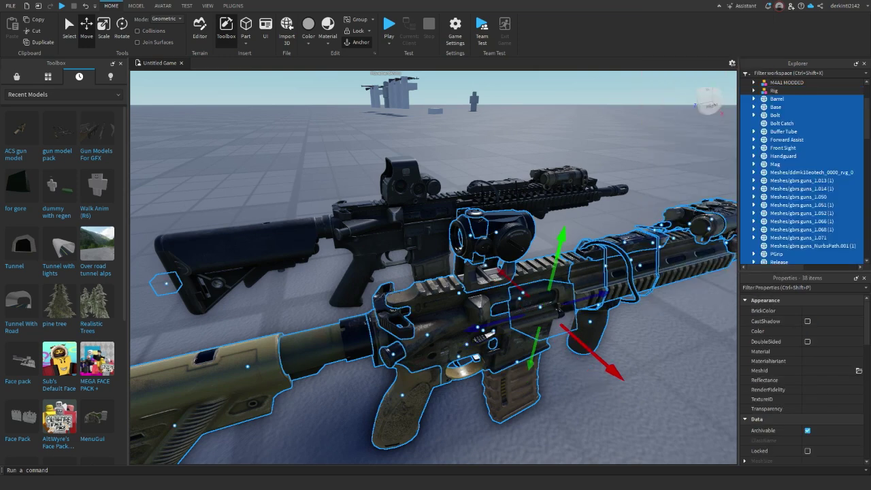
left_click(616, 351)
Delete the invisible Chamber part from the rifle's receiver.
left_click(563, 323)
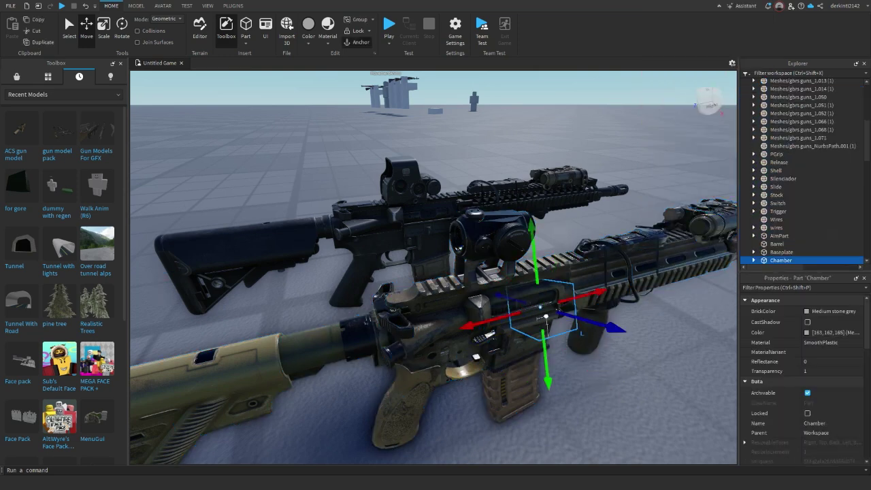
scroll(793, 231, "down", 2)
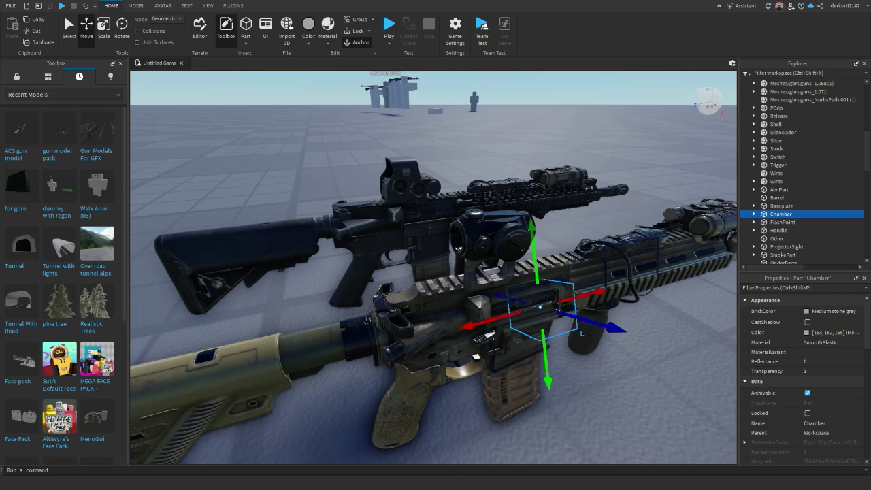
right_click_drag(436, 273, 462, 283)
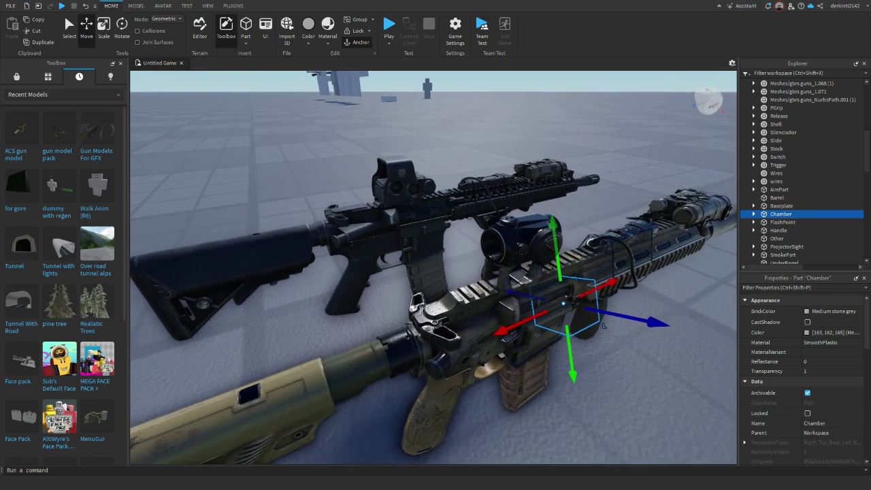
key("Delete")
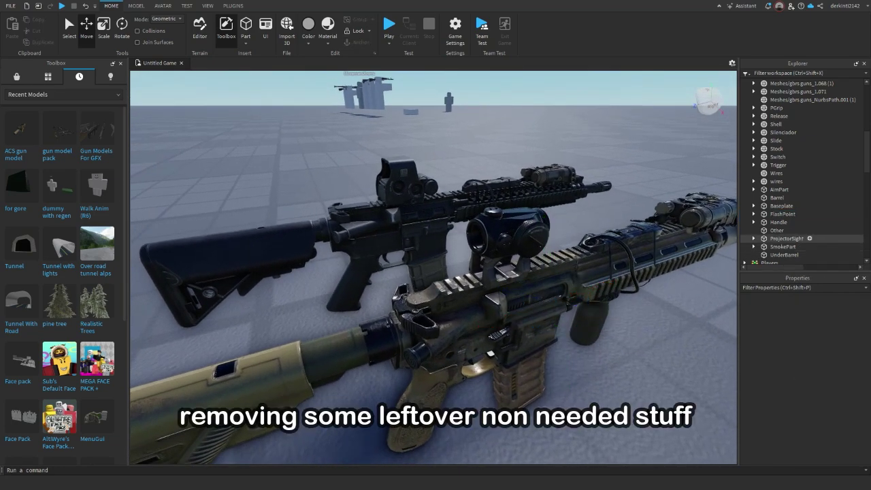
Delete the FlashPoint part at the front of the rifle's weapon light.
left_click(783, 214)
key("d")
right_click_drag(436, 272, 449, 292)
key("w")
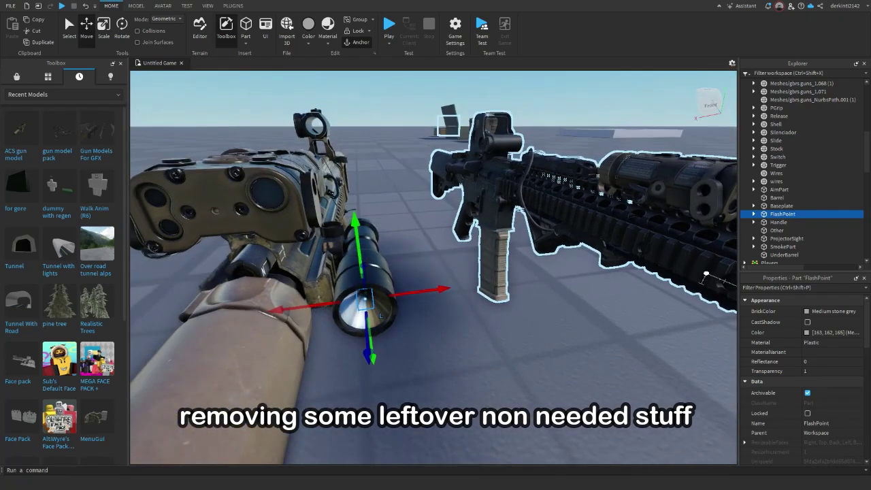
key("Delete")
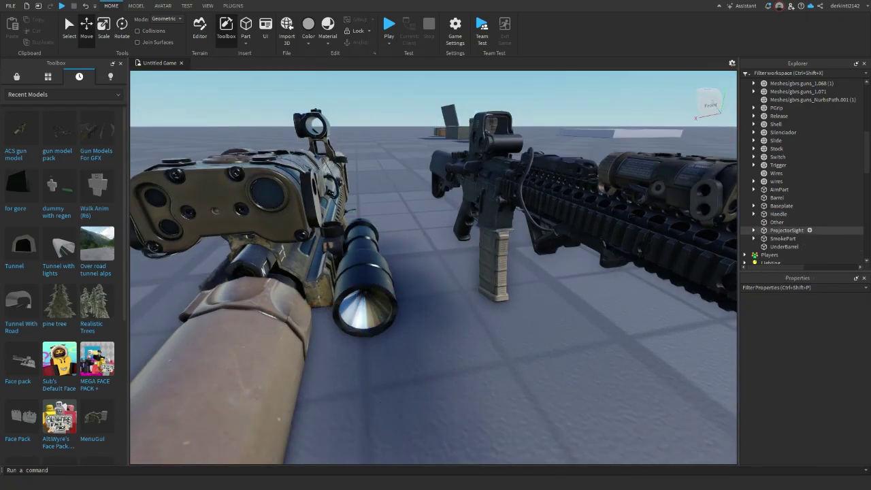
Check the ProjectorSight part in the optic and delete the rifle's SmokePart.
left_click(787, 230)
key("a")
right_click_drag(476, 272, 542, 289)
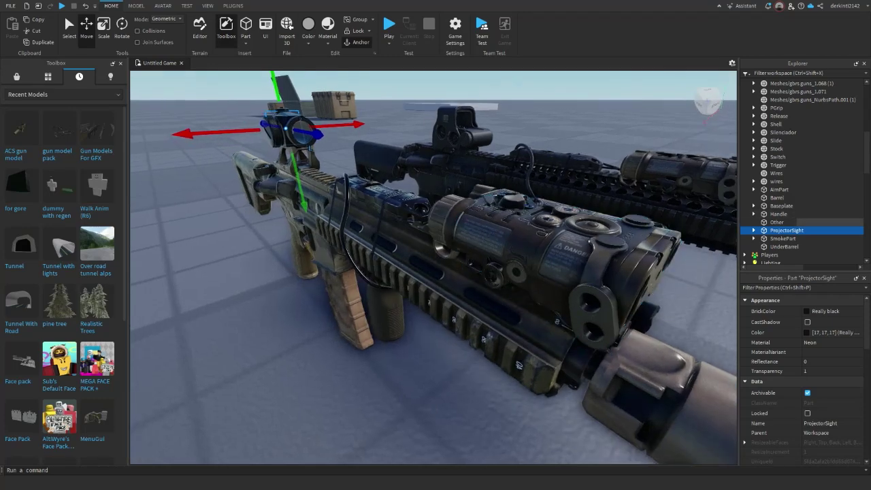
left_click(787, 238)
key("f")
right_click_drag(477, 272, 517, 270)
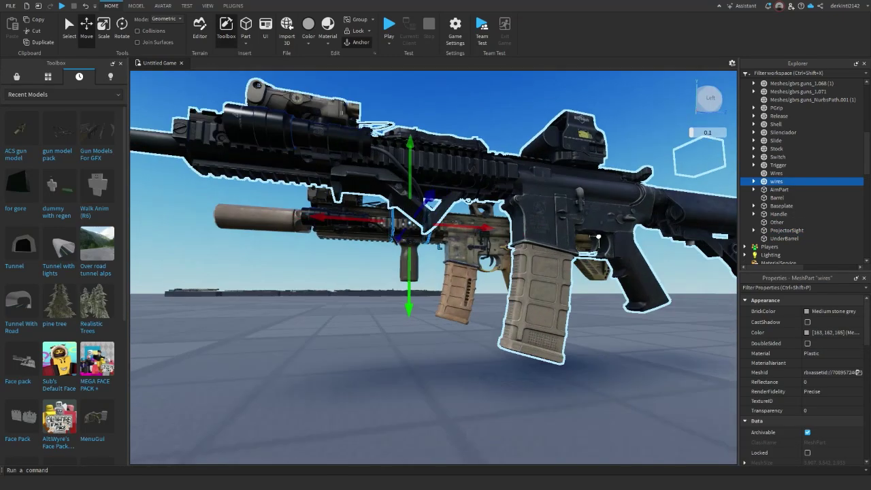
Ungroup the M4A1 MODDED model into its separate parts and clear the selection.
right_click_drag(598, 237, 571, 239)
right_click(566, 238)
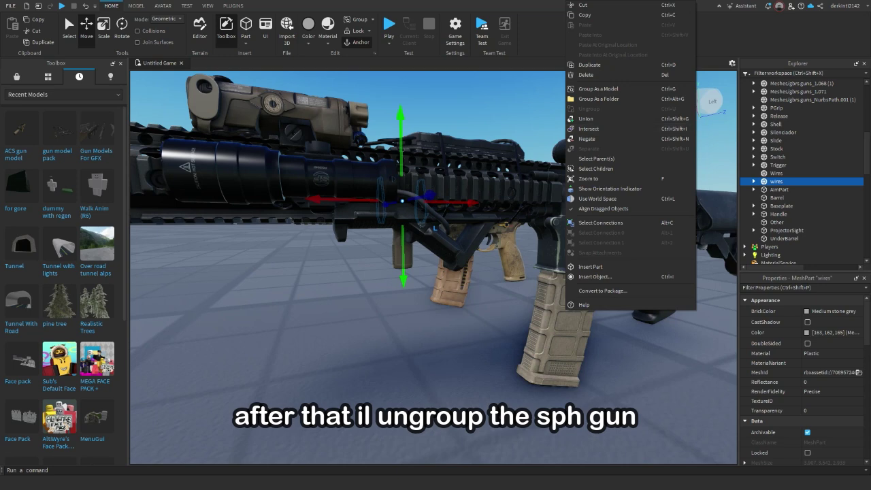
left_click(553, 160)
left_click(598, 181)
right_click(593, 186)
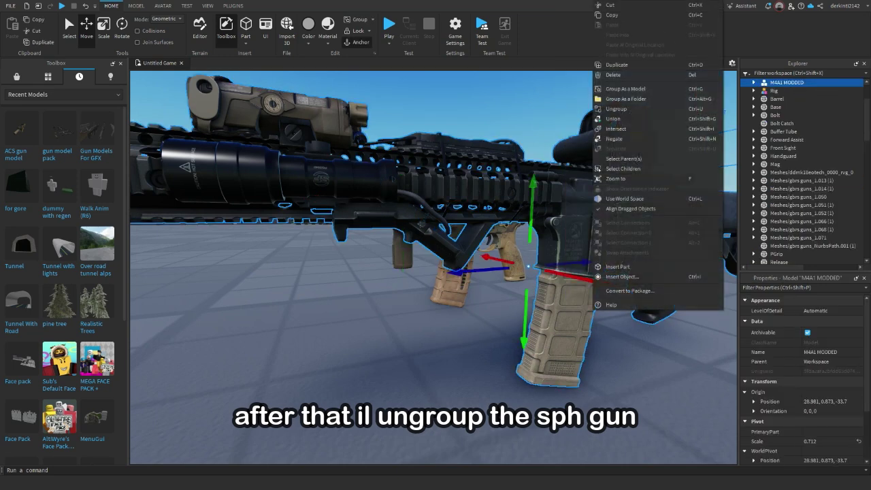
left_click(617, 108)
left_click(422, 320)
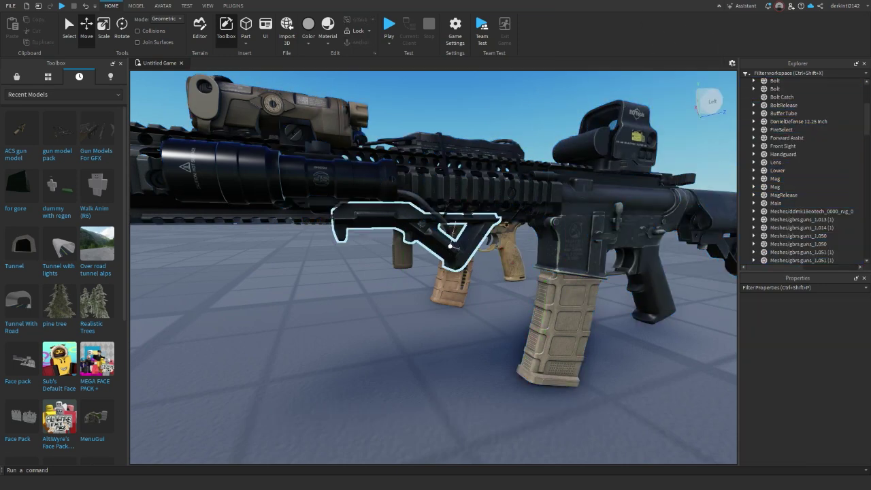
Copy the size of the M4A1's AimPart to the HK416's AimPart, making it 0.176, 0.176, 0.176.
scroll(797, 194, "down", 6)
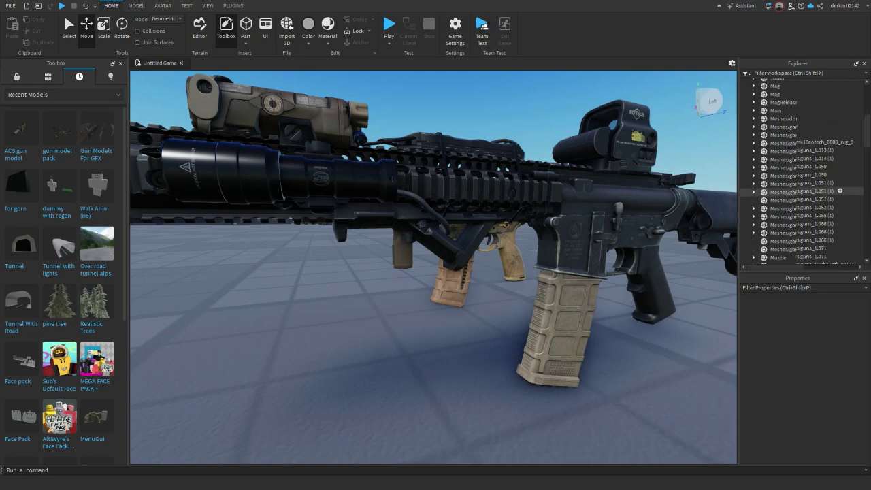
right_click_drag(609, 270, 608, 270)
left_click(590, 214)
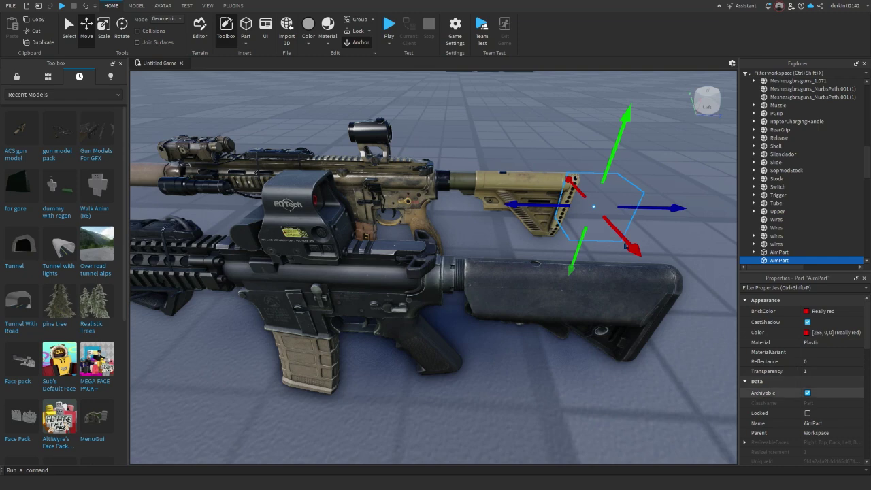
scroll(802, 402, "down", 3)
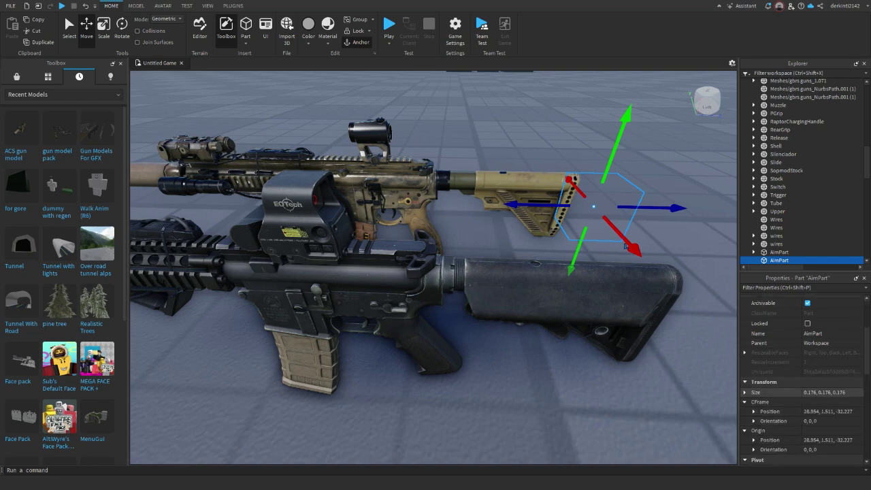
left_click(825, 393)
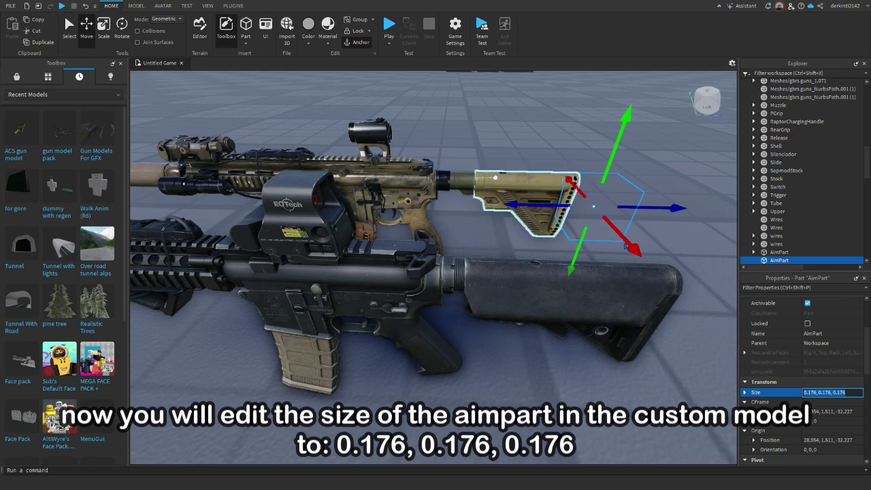
left_click(496, 178)
left_click(510, 131)
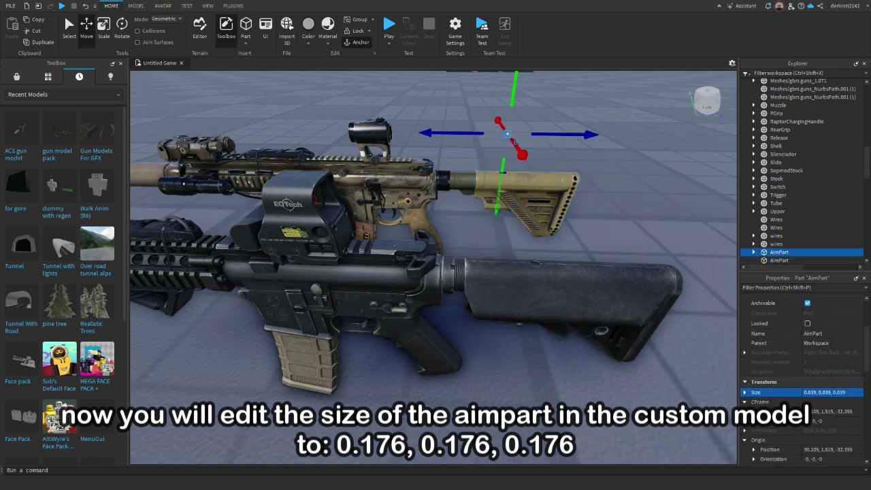
left_click(825, 393)
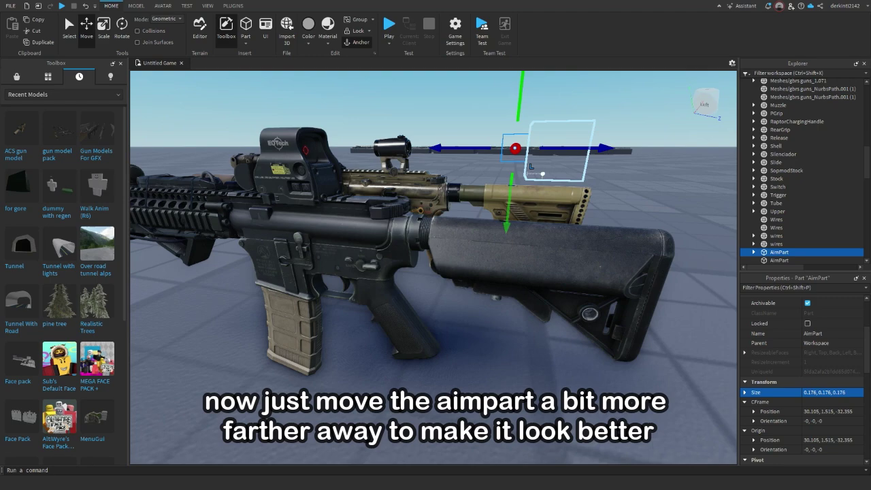
Move the HK416's AimPart 0.18 studs farther back behind the optic and clear the selection.
right_click_drag(531, 165, 535, 160)
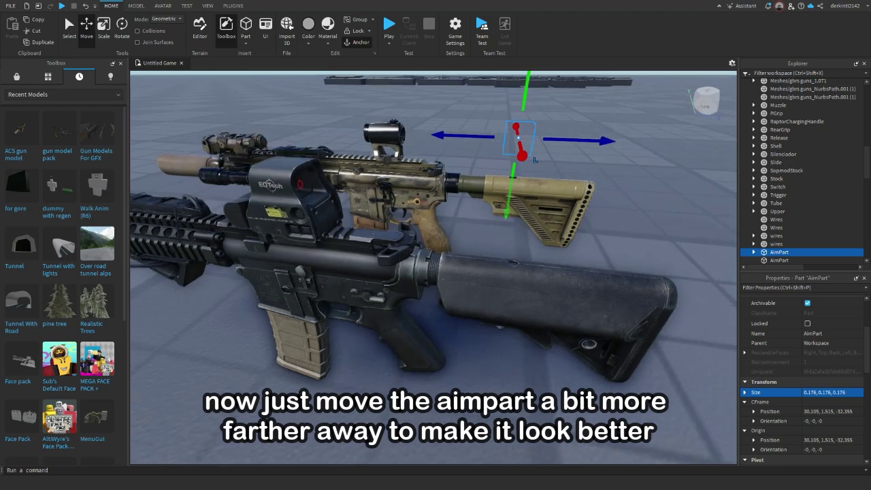
left_click_drag(586, 141, 610, 142)
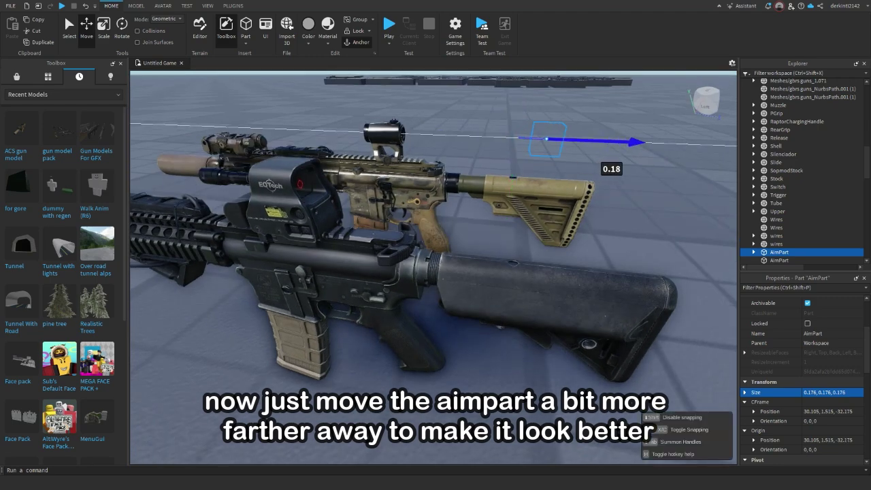
right_click_drag(382, 195, 395, 203)
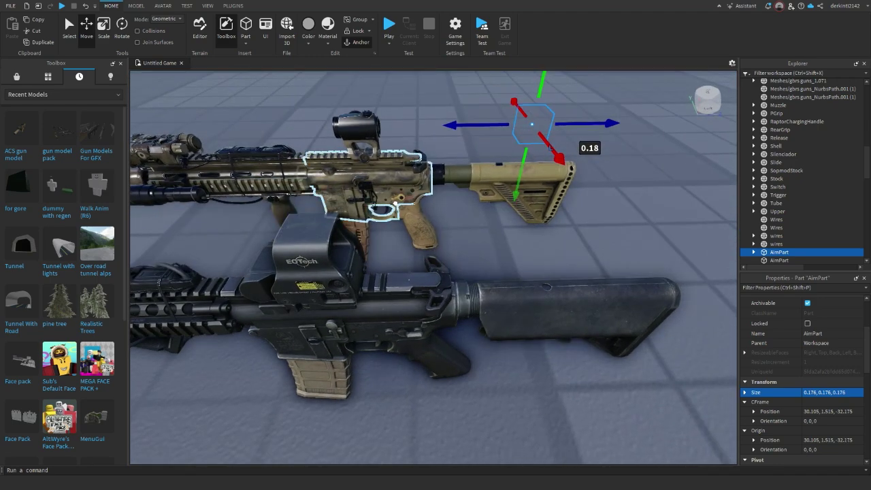
left_click(491, 151)
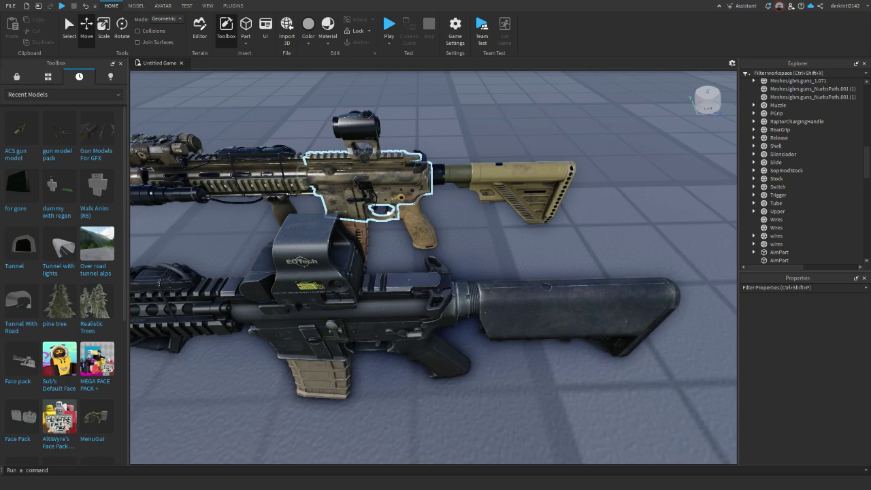
Reselect the HK416's AimPart and shift it slightly forward towards the optic.
left_click(550, 145)
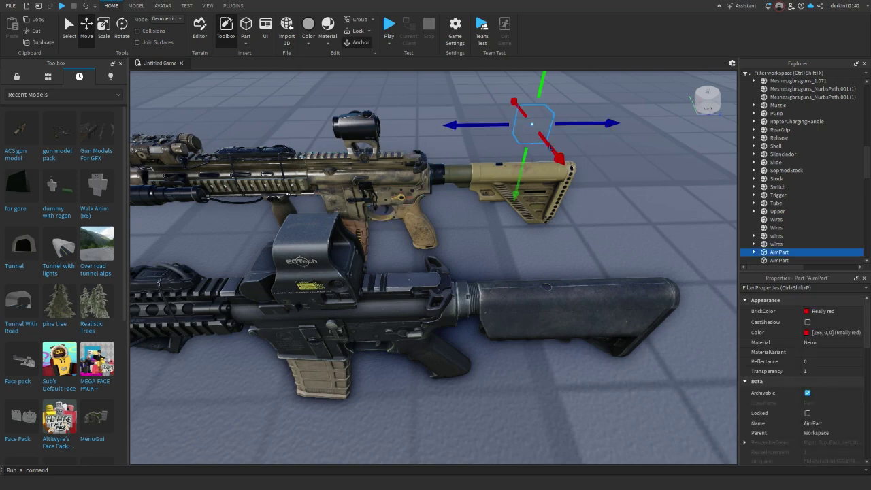
mouse_move(602, 124)
left_mouse_down()
mouse_move(581, 124)
mouse_move(594, 124)
left_mouse_up()
left_click(584, 138)
left_click(520, 128)
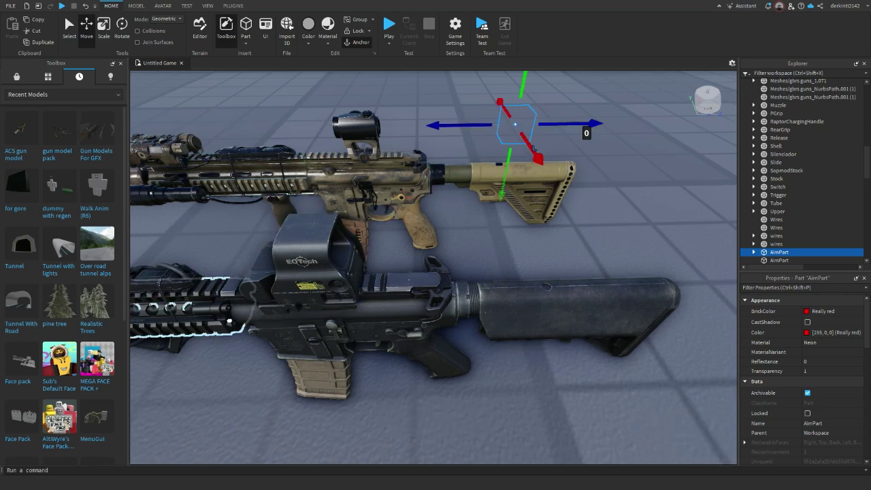
Rename the HK416's bolt catch part to BoltRelease, matching the name used on the M4A1.
right_click_drag(229, 320, 232, 278)
right_click_drag(311, 331, 351, 349)
left_click(356, 299)
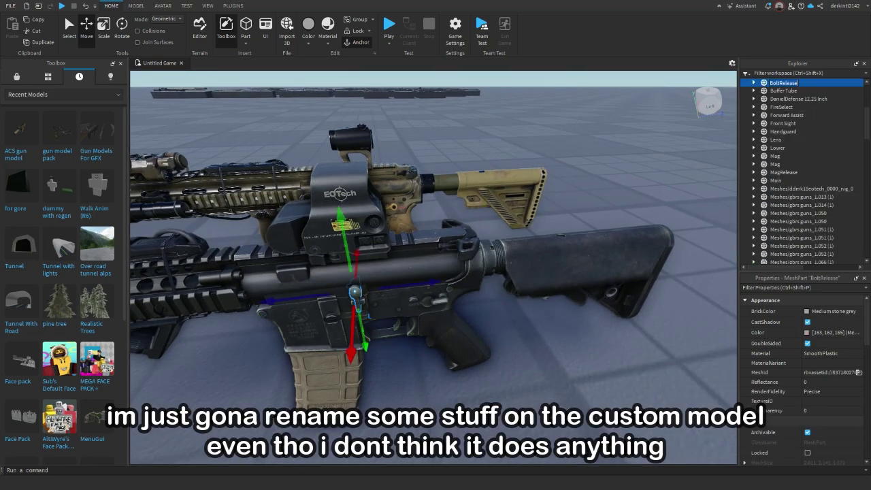
right_click_drag(350, 162, 354, 185)
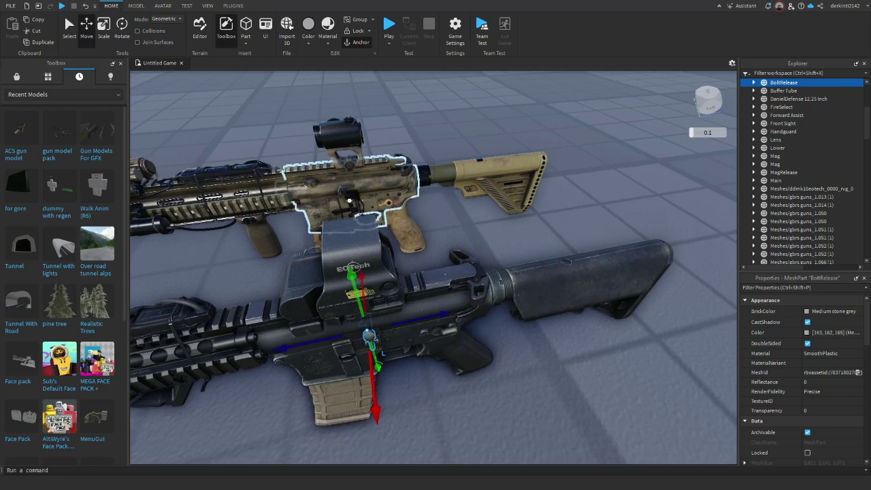
left_click(350, 201)
left_click(409, 273)
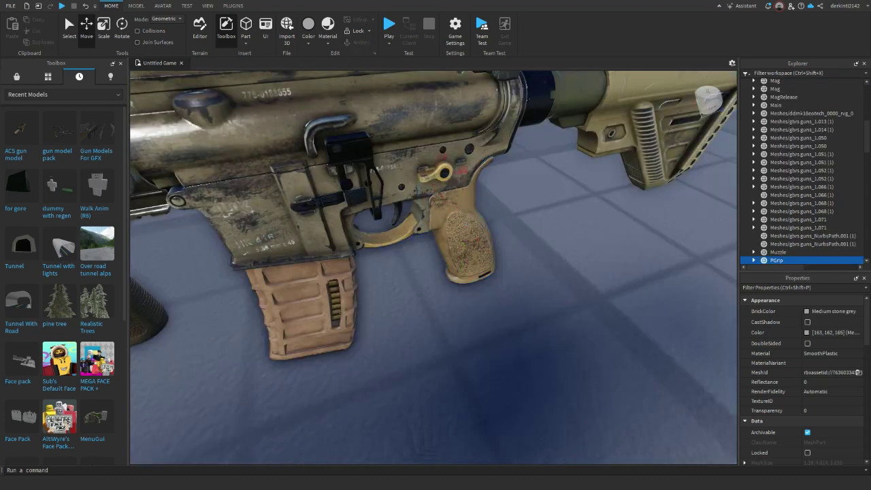
Rename the Slide part inside the HK416's ejection port to Bolt.
right_click_drag(322, 220, 352, 233)
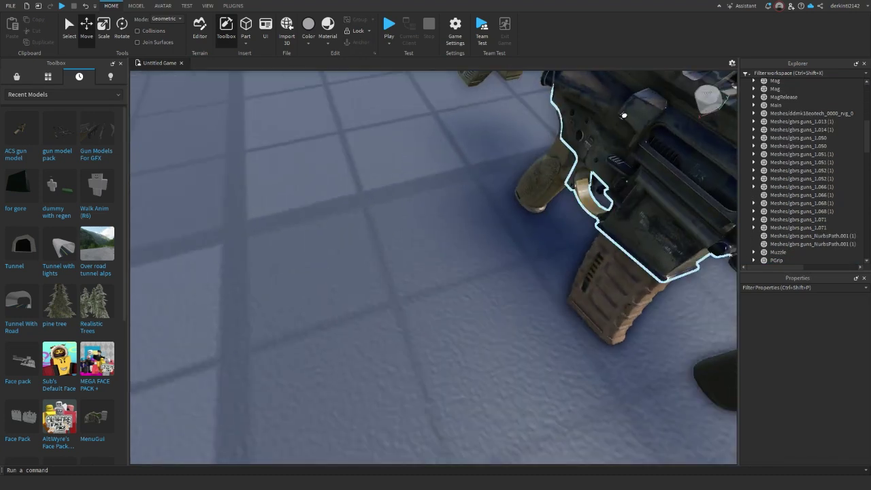
left_click(694, 158)
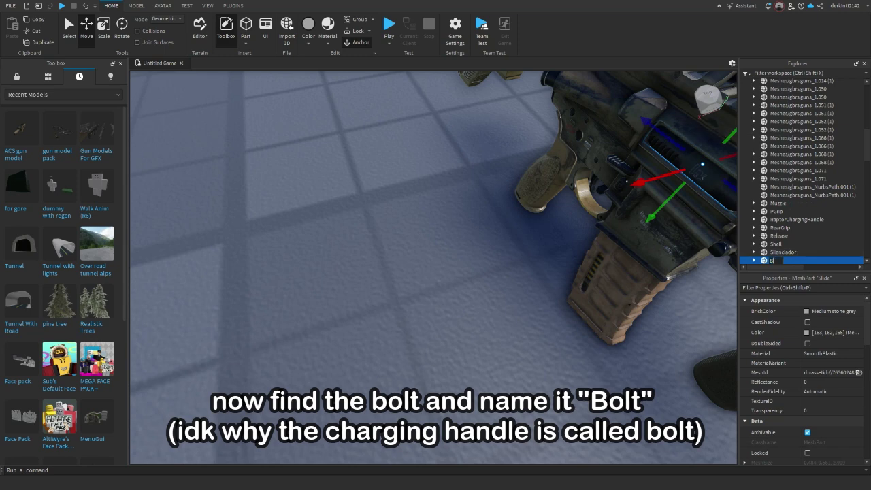
type("Bolt")
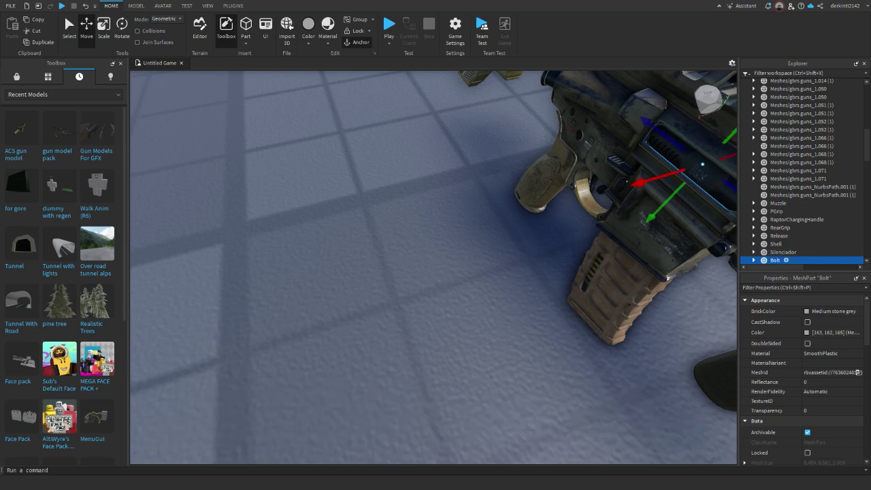
Try sliding the HK416's Bolt part 0.15 studs back towards the stock.
scroll(788, 244, "down", 1)
right_click_drag(608, 307, 589, 255)
left_click_drag(365, 202, 319, 203)
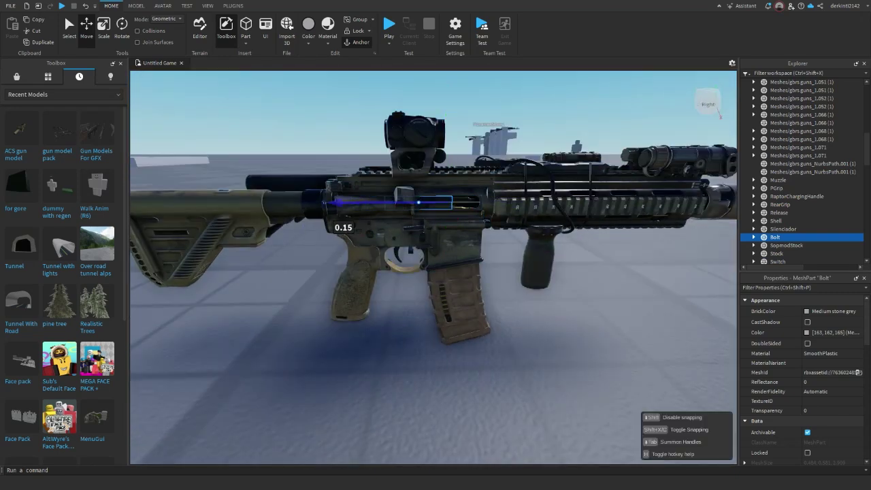
left_click(313, 286)
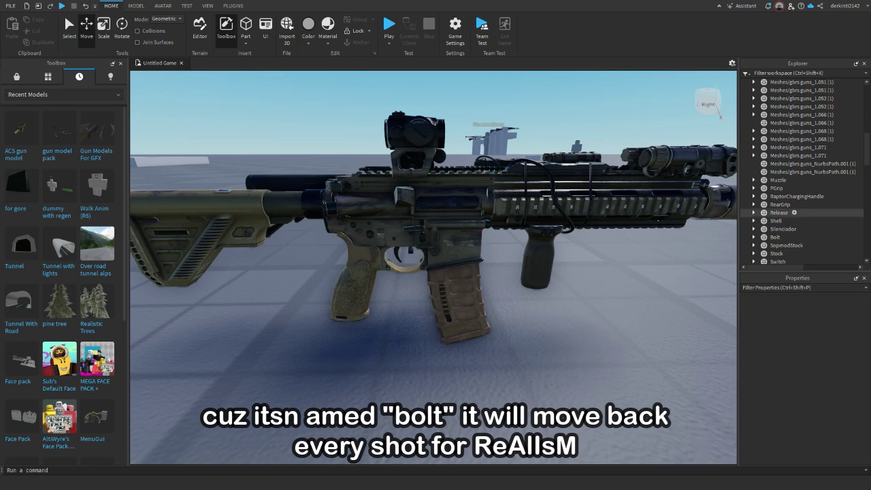
Rename the HK416's charging handle to RaptorChargingHandle, matching the M4A1's charging handle.
scroll(810, 246, "down", 1)
left_click(447, 203)
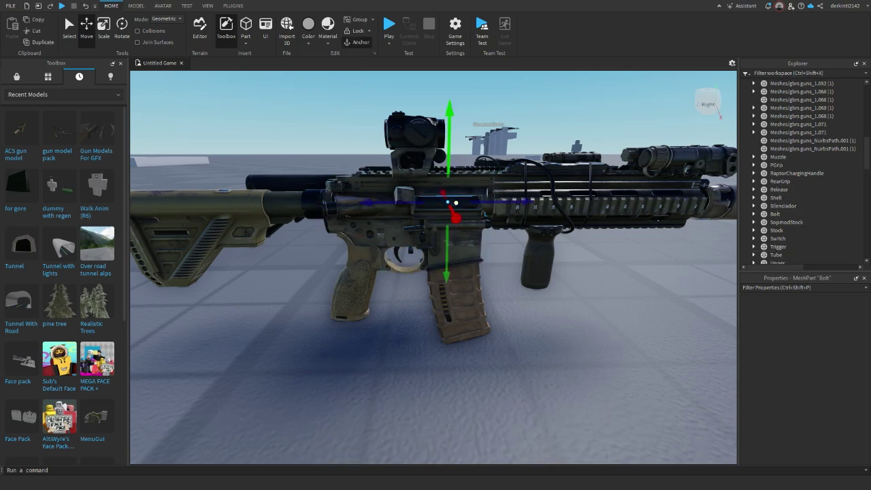
left_click(335, 186)
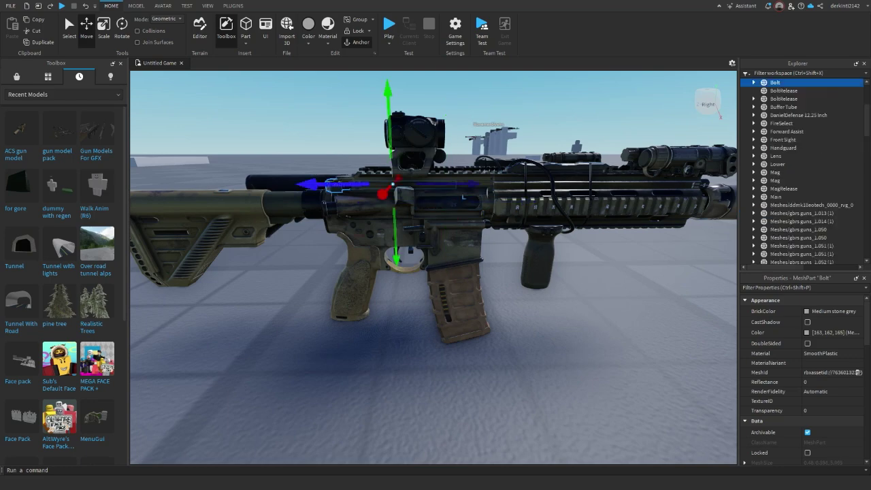
right_click_drag(715, 116, 745, 181)
key("a")
left_click(248, 218)
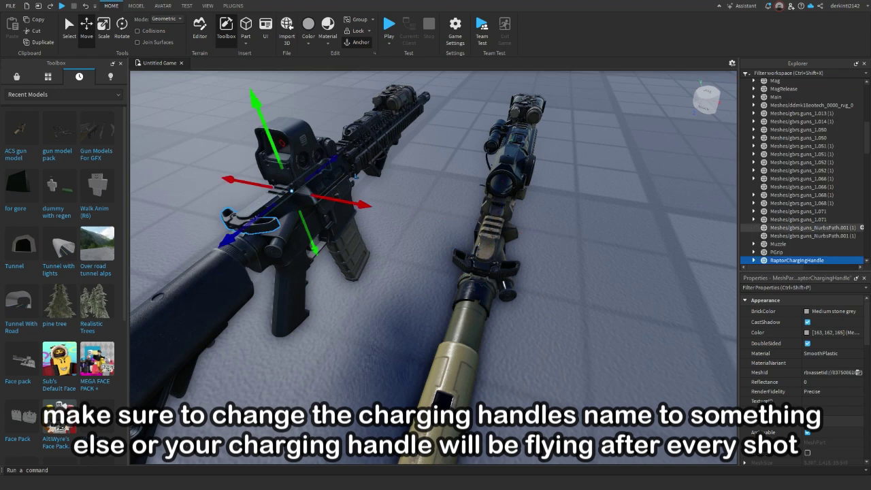
left_click(491, 263)
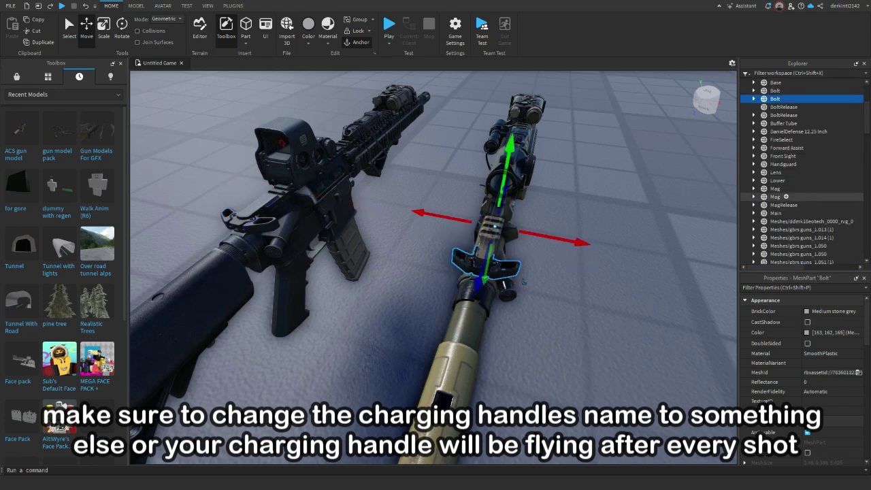
left_click(776, 99)
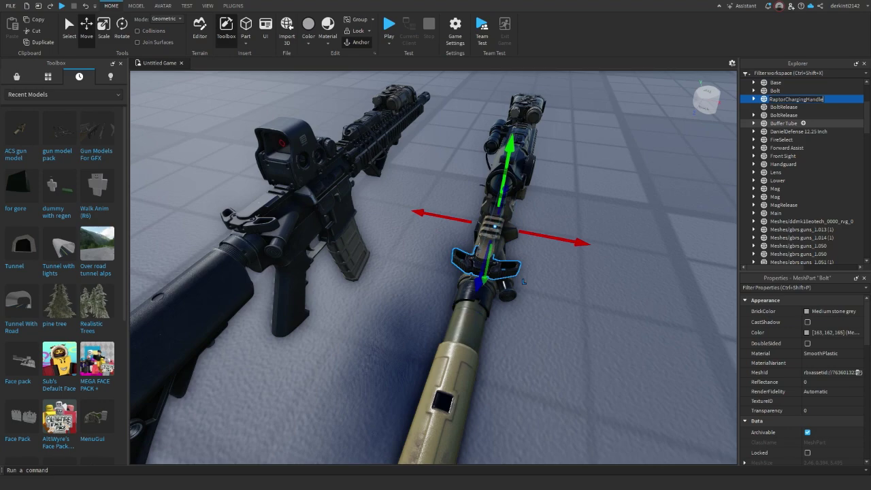
key("Return")
Select the M4A1's Grip part at its trigger and move it about 1.09 studs sideways onto the HK416.
key("d")
right_click_drag(694, 234, 694, 234)
key("w")
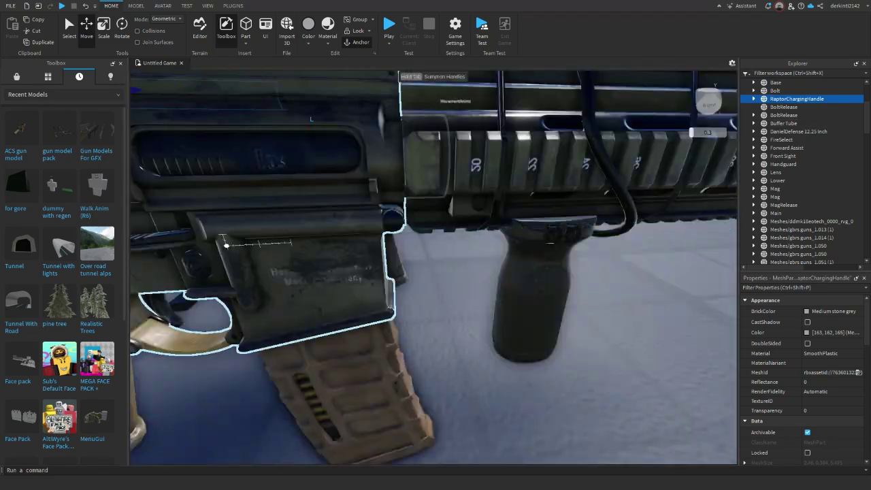
right_click_drag(188, 297, 188, 297)
right_click_drag(348, 138, 348, 138)
left_click(310, 184)
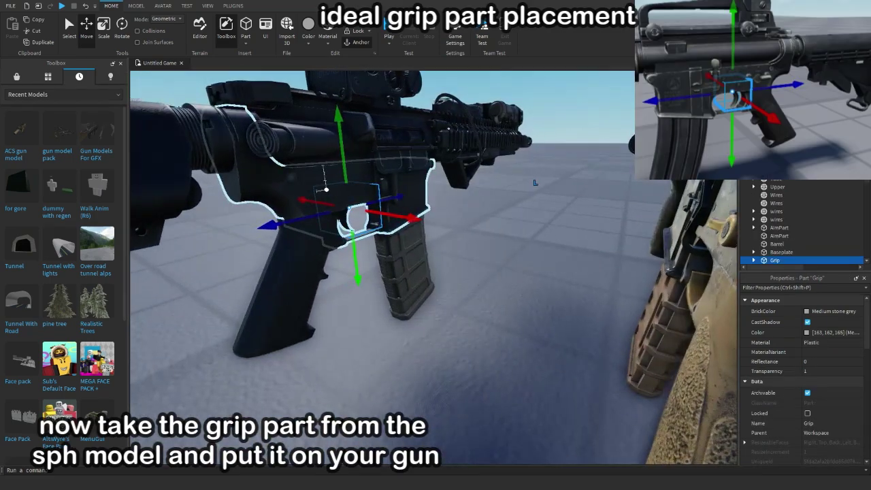
right_click_drag(381, 191, 381, 191)
right_click_drag(487, 232, 486, 232)
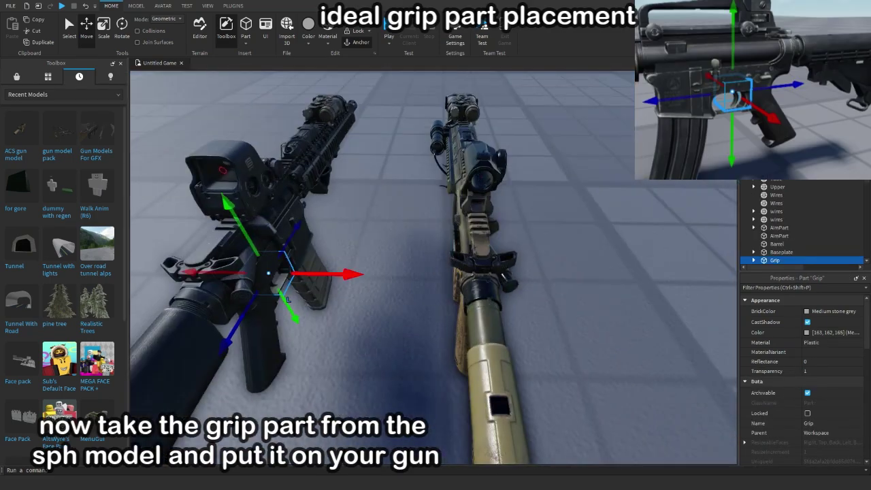
left_click_drag(349, 274, 420, 276)
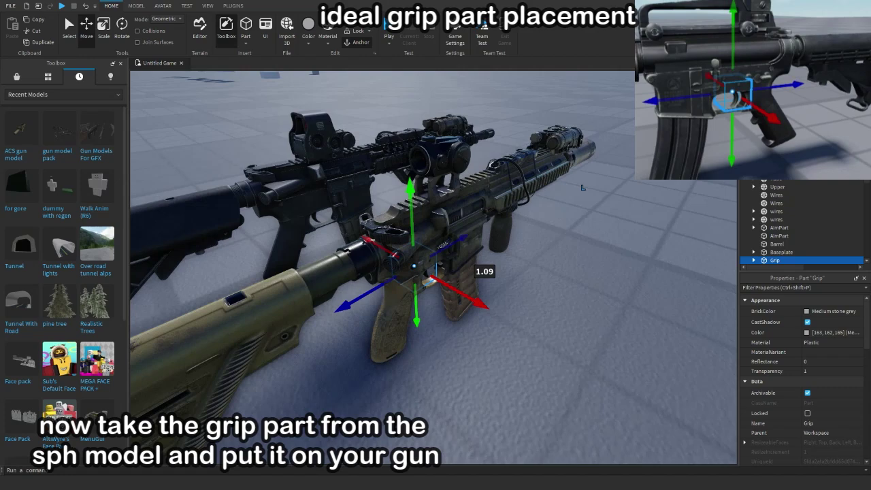
Fine-tune the Grip part's position on the HK416, nudging it 0.05 studs sideways, and undo the last change.
left_click_drag(429, 272, 418, 321)
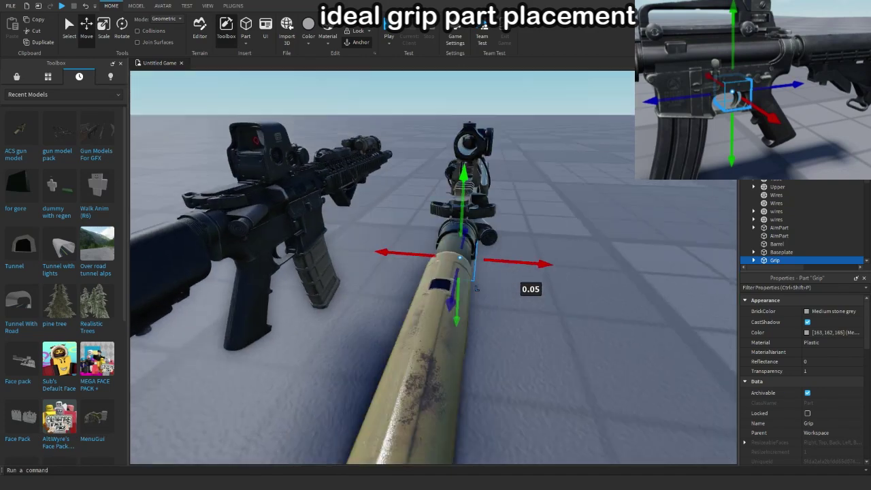
right_click_drag(408, 184, 408, 184)
key("a")
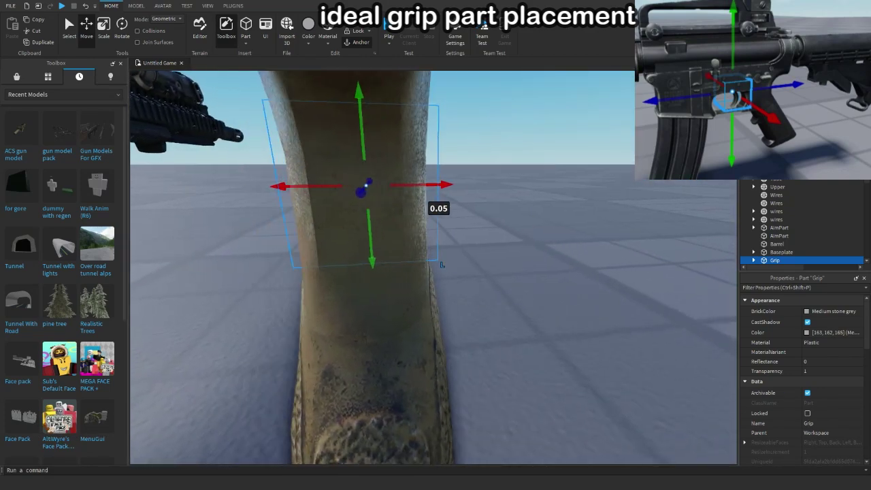
key("Escape")
key("ctrl+z")
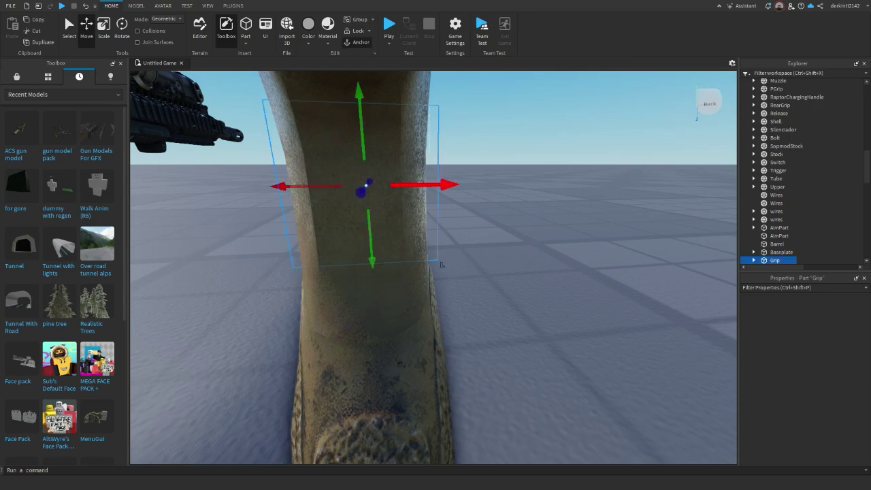
Examine the Grip part's sideways alignment on the HK416 from behind the pistol grip.
key("q")
right_click_drag(424, 181, 423, 181)
scroll(424, 181, "up", 3)
key("s")
key("q")
right_click_drag(424, 251, 424, 238)
key("a")
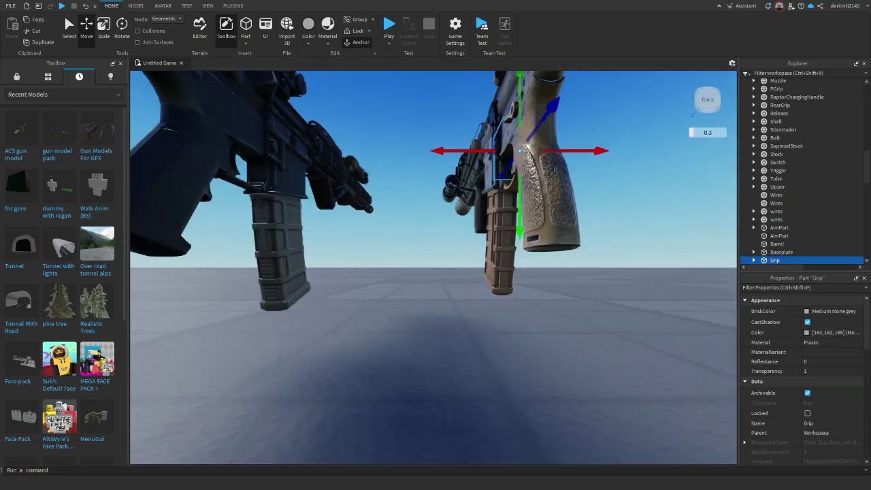
right_click_drag(423, 238, 418, 243)
key("e")
key("d")
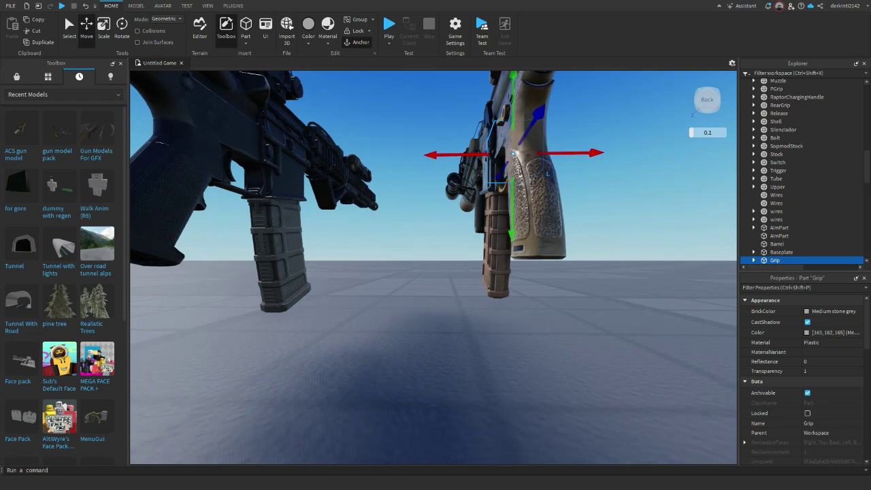
right_click_drag(548, 174, 548, 169)
key("q")
key("d")
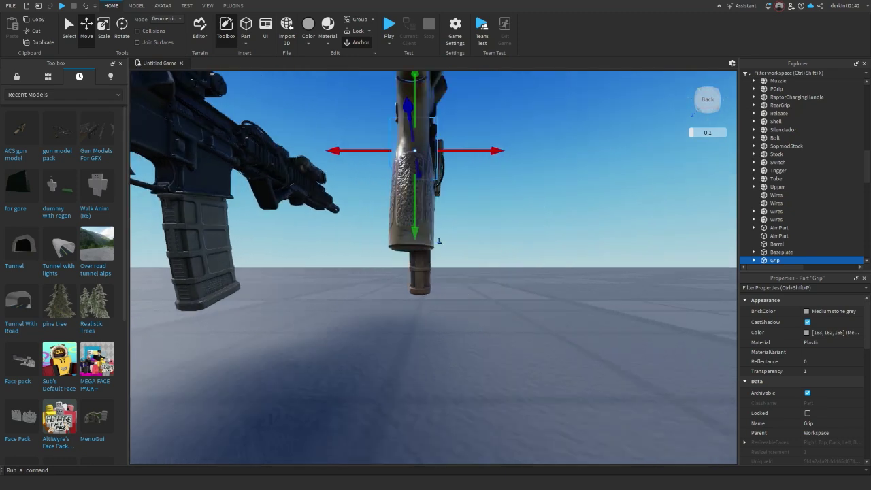
key("w")
key("e")
key("w")
key("w")
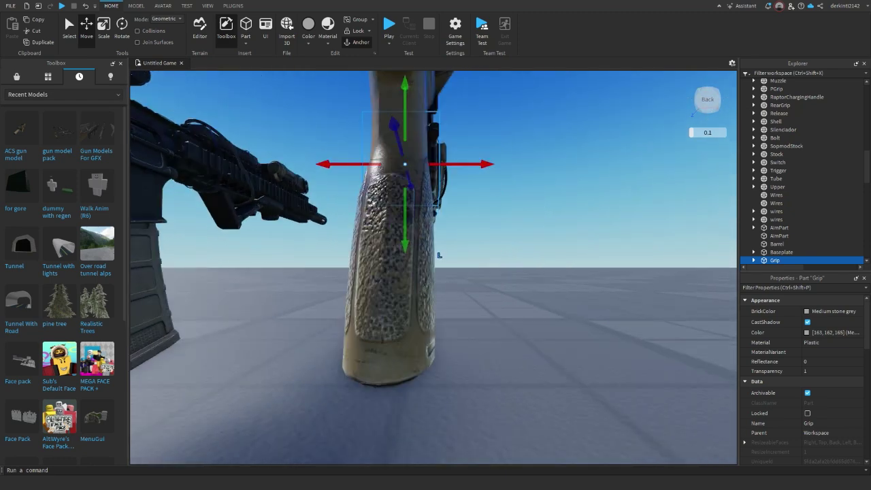
key("e")
key("a")
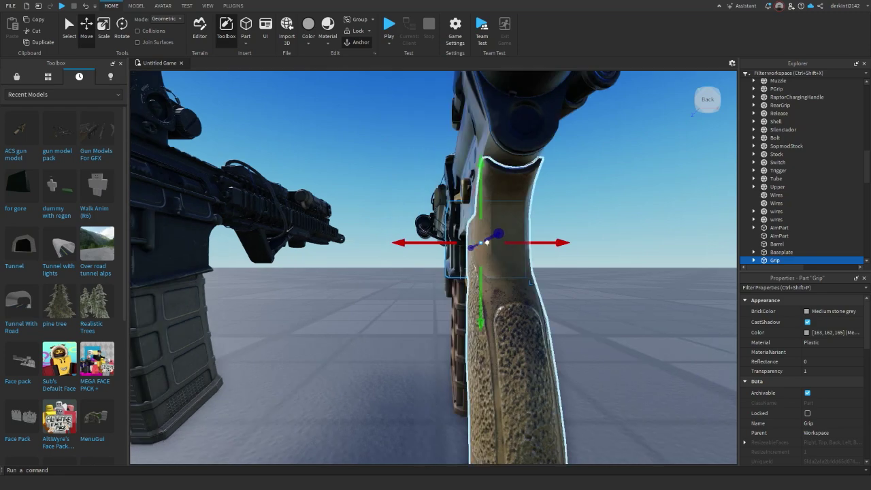
key("d")
key("s")
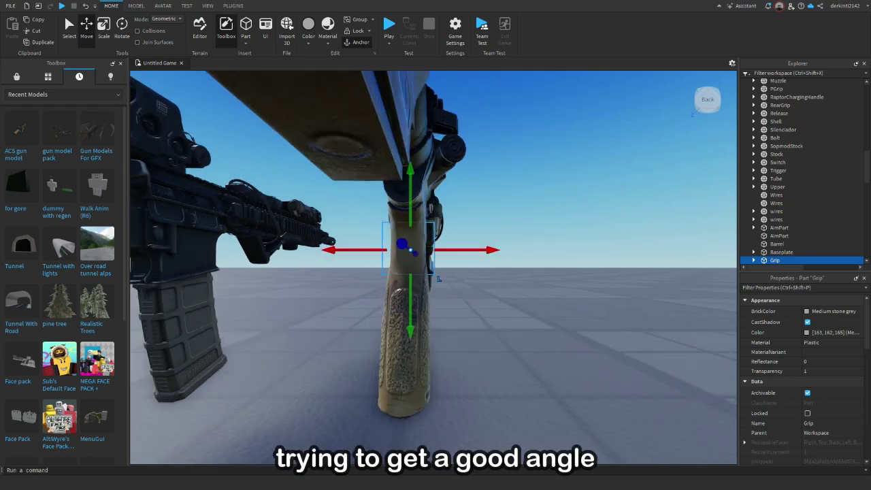
key("a")
key("d")
key("s")
key("s")
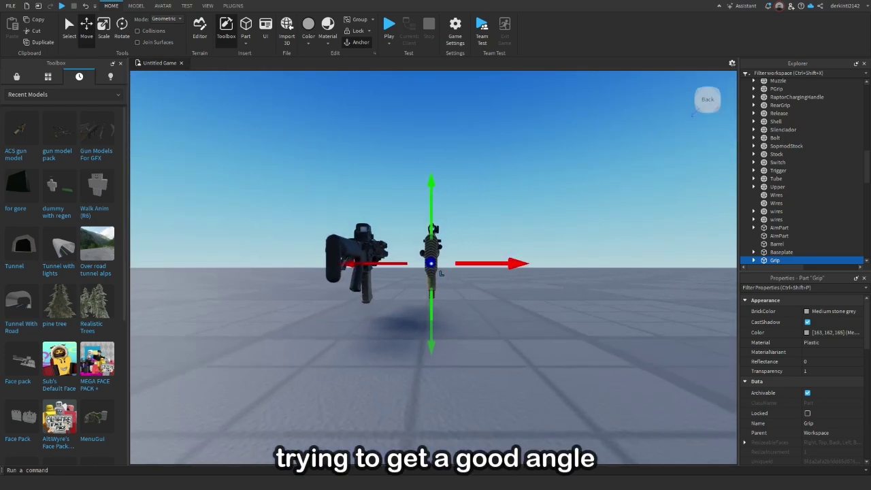
Slide the Grip part about 0.05 studs forward so it sits over the HK416's trigger guard.
key("w")
key("w")
key("d")
right_click_drag(467, 286, 476, 262)
key("w")
key("w")
key("a")
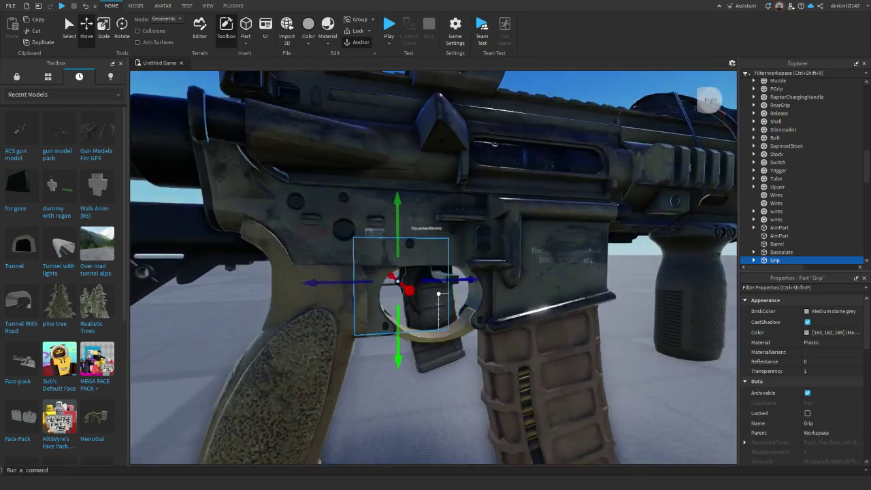
left_click_drag(398, 275, 412, 281)
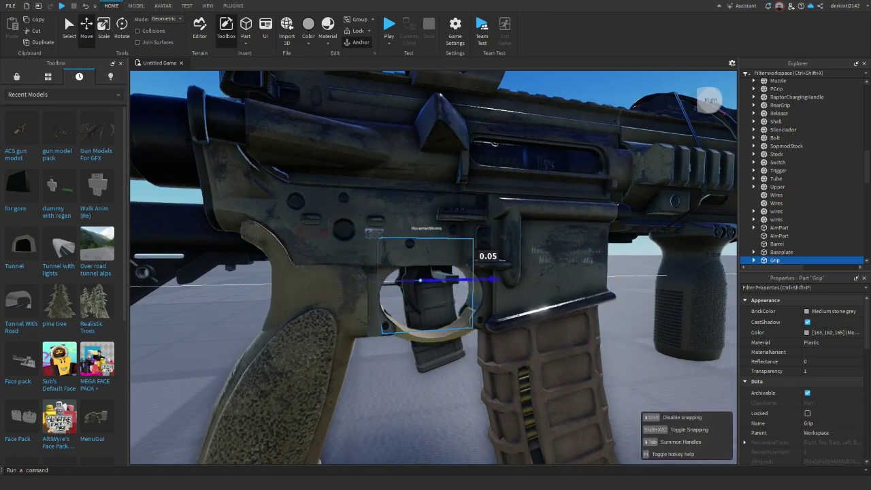
left_click_drag(470, 279, 469, 279)
left_click_drag(426, 237, 426, 238)
scroll(433, 267, "down", 6)
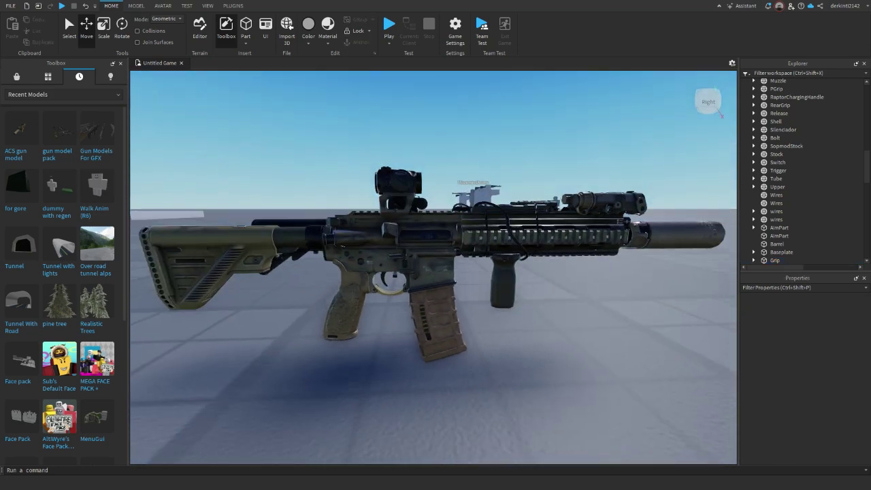
Select the Grip part on the HK416 and expand it to list its sounds and attachments.
right_click_drag(467, 190, 397, 220)
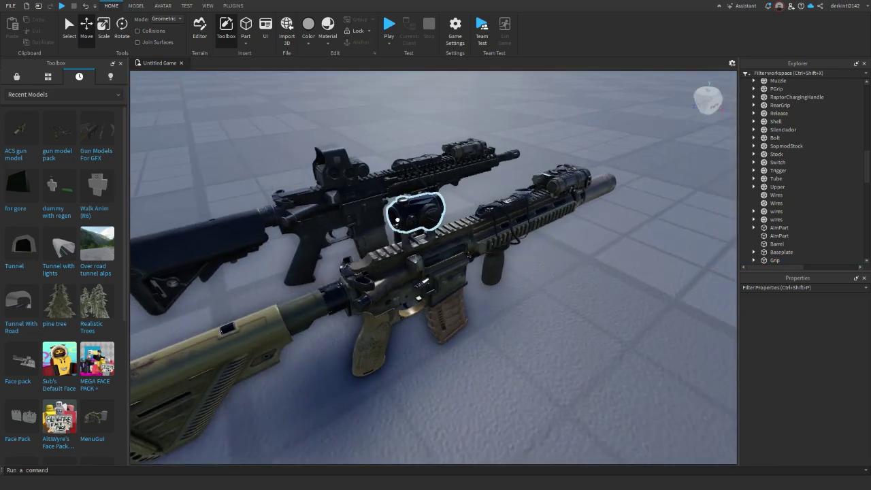
left_click(419, 300)
scroll(788, 204, "down", 1)
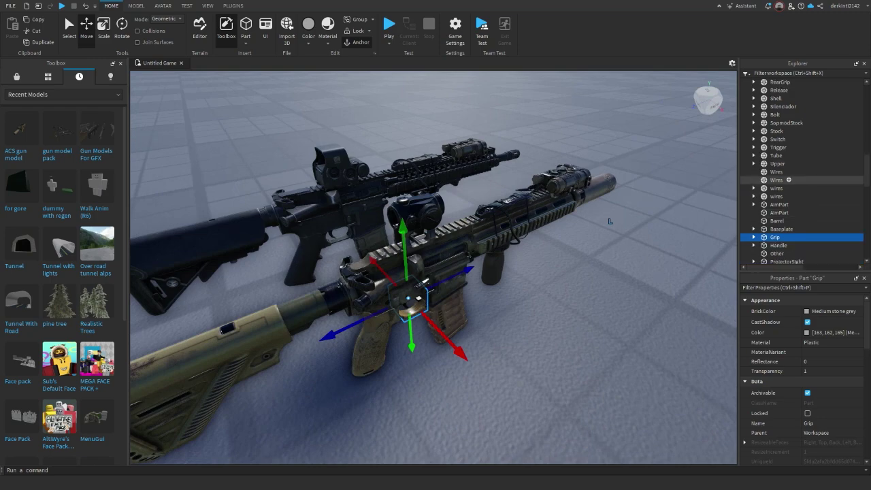
scroll(703, 221, "down", 8)
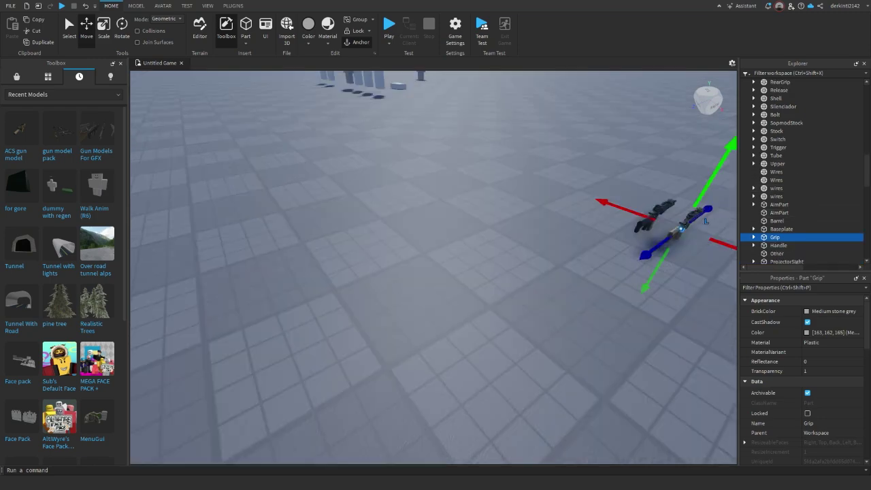
right_click_drag(434, 268, 430, 177)
key("w")
key("s")
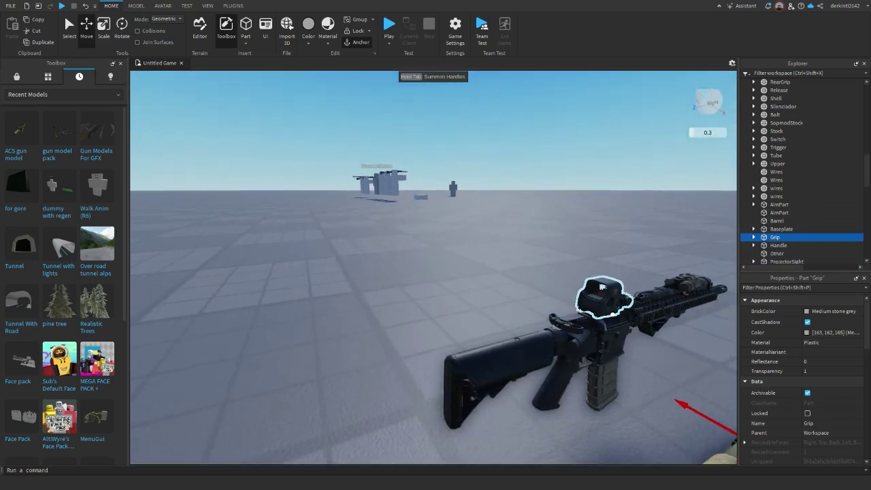
key("d")
right_click_drag(603, 286, 422, 391)
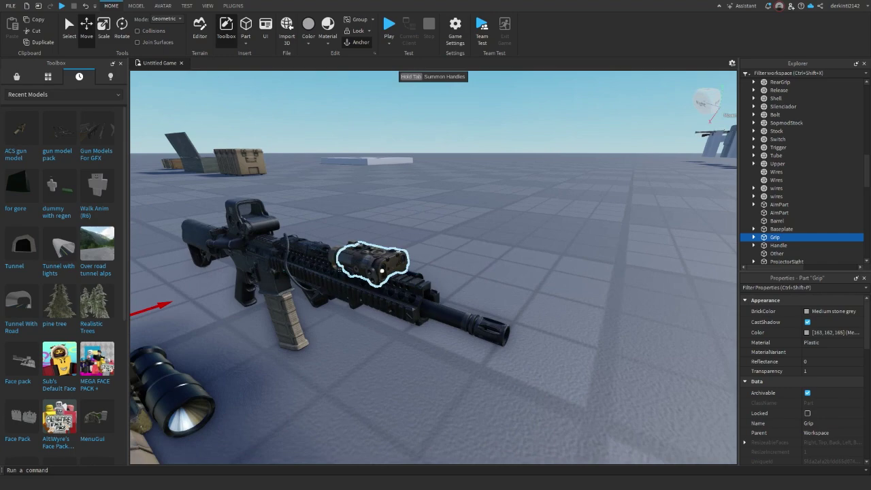
key("a")
right_click_drag(384, 271, 437, 275)
key("a")
key("a")
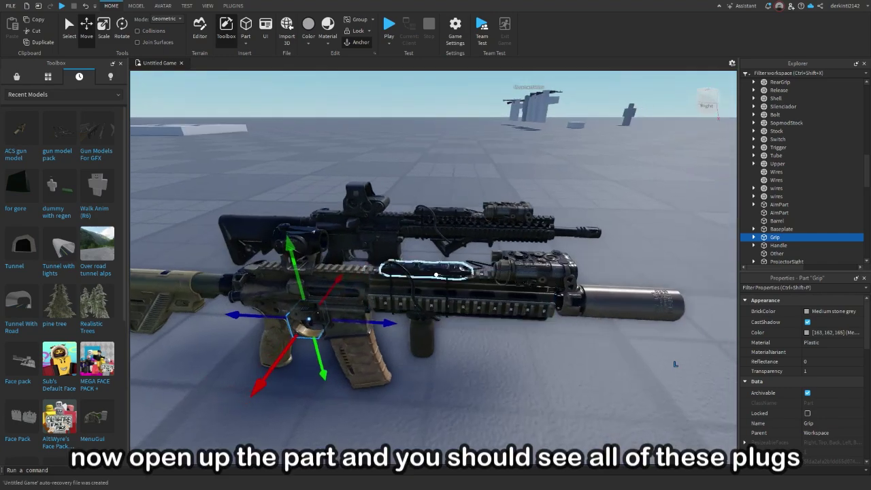
scroll(796, 171, "down", 5)
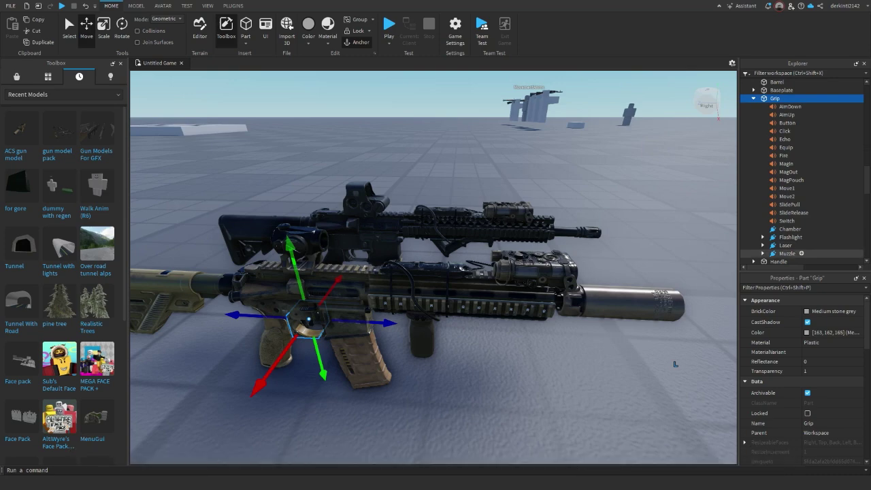
Select the Grip's Muzzle attachment and slide it back along the barrel to the tip of the HK416's suppressor.
left_click(787, 253)
key("d")
mouse_move(527, 272)
right_mouse_down()
mouse_move(505, 275)
mouse_move(535, 289)
right_mouse_up()
key("a")
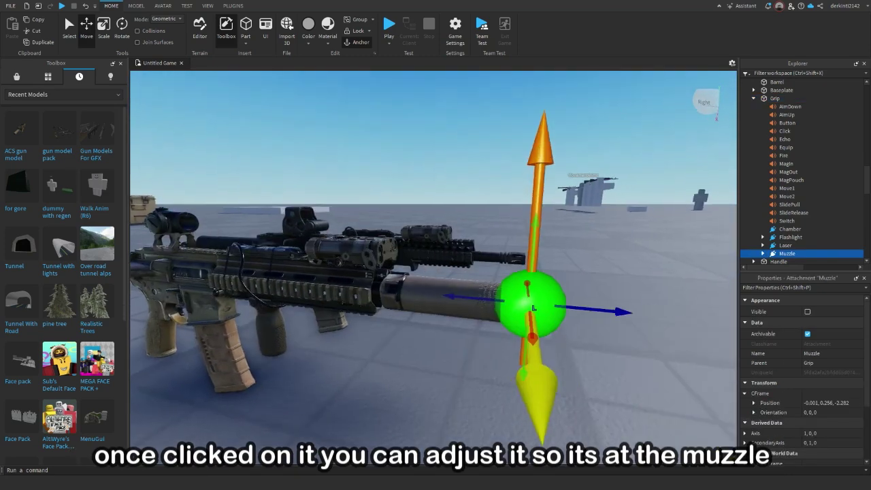
left_click_drag(625, 315, 585, 310)
key("d")
mouse_move(585, 311)
right_mouse_down()
mouse_move(463, 280)
mouse_move(474, 296)
mouse_move(579, 309)
right_mouse_up()
key("a")
Select the Grip's Laser attachment and slide it along the barrel axis towards the front of the HK416's laser unit.
left_click(786, 245)
key("a")
right_click_drag(436, 299, 442, 301)
key("w")
right_click_drag(434, 267, 364, 155)
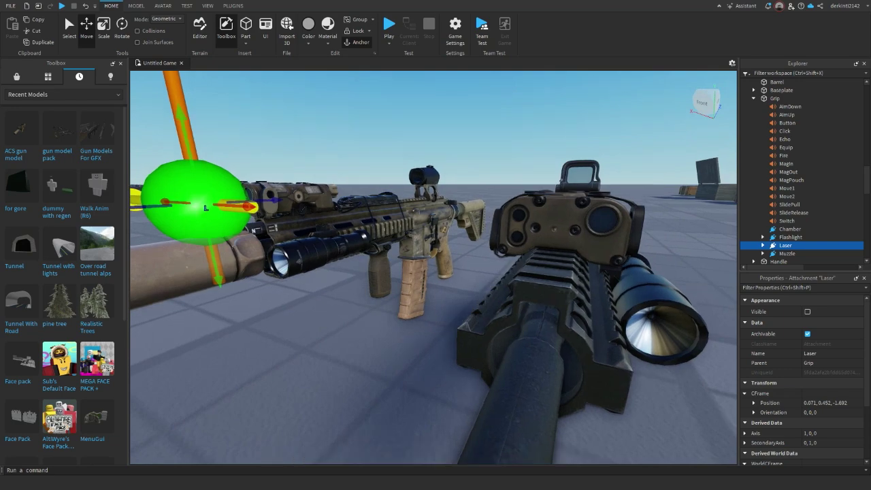
key("a")
key("e")
right_click_drag(364, 234, 408, 299)
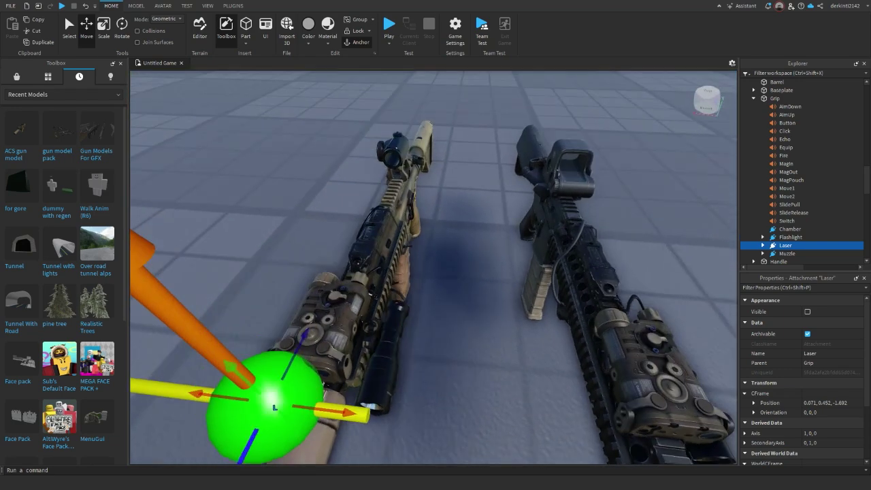
left_click_drag(243, 456, 251, 437)
Select the Grip's Flashlight attachment and slide it about 0.06 studs back towards the HK416's flashlight lens.
left_click(791, 237)
right_click_drag(354, 354, 324, 321)
left_click_drag(324, 321, 336, 307)
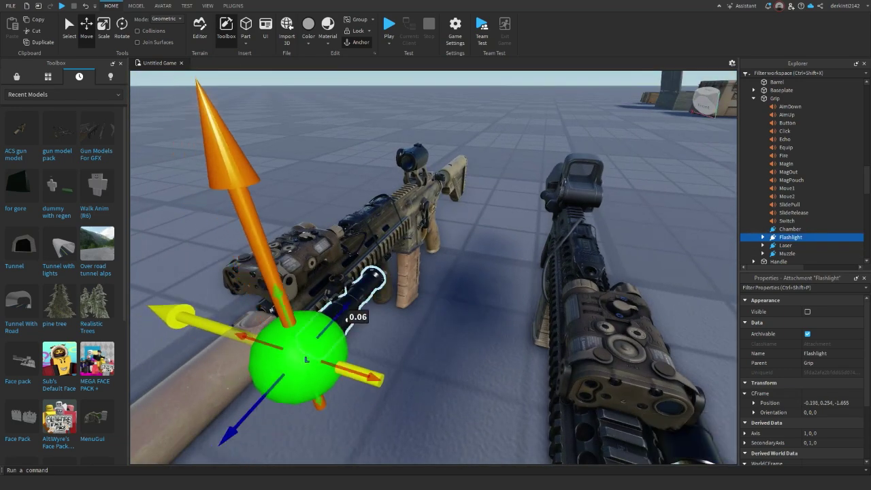
Undo a stray move of the Grip's Chamber attachment and place it at the HK416's chamber, at about 0.01, 0.211, -0.27.
left_click(791, 229)
key("a")
right_click_drag(381, 224, 504, 232)
left_click_drag(447, 249, 588, 298)
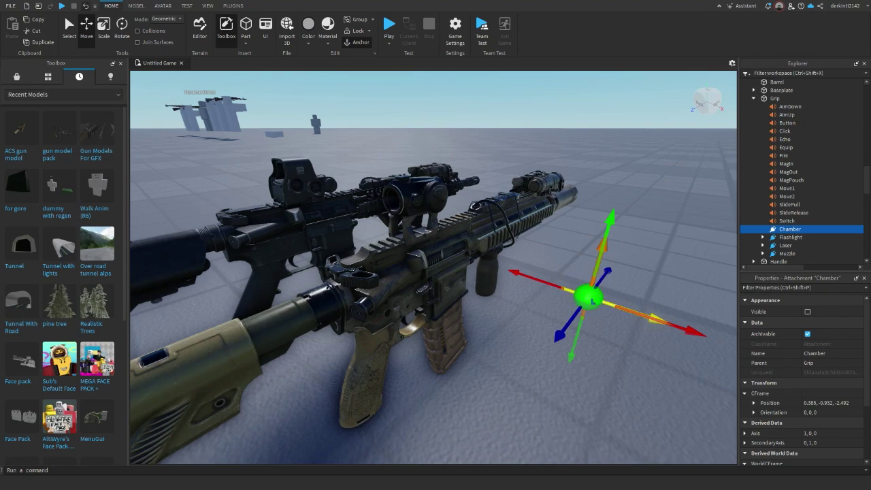
key("ctrl+z")
left_click_drag(512, 270, 523, 274)
left_click_drag(454, 171, 453, 183)
left_click_drag(523, 287, 513, 284)
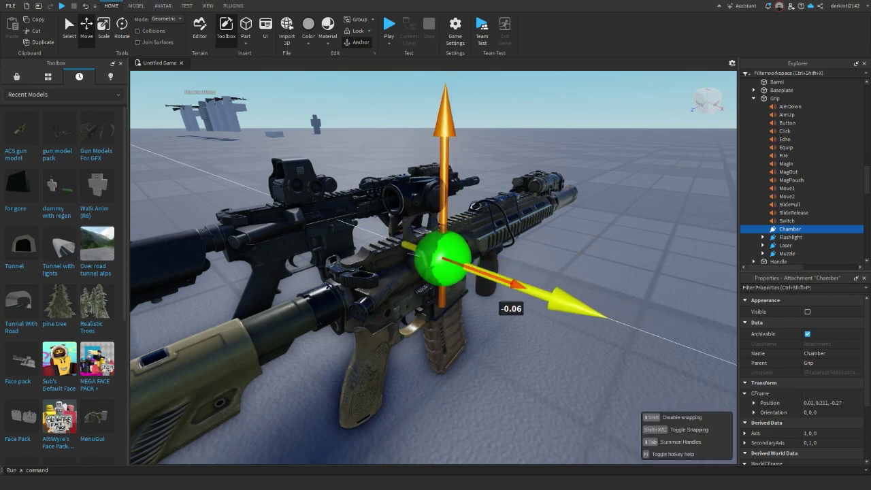
left_click_drag(443, 258, 443, 258)
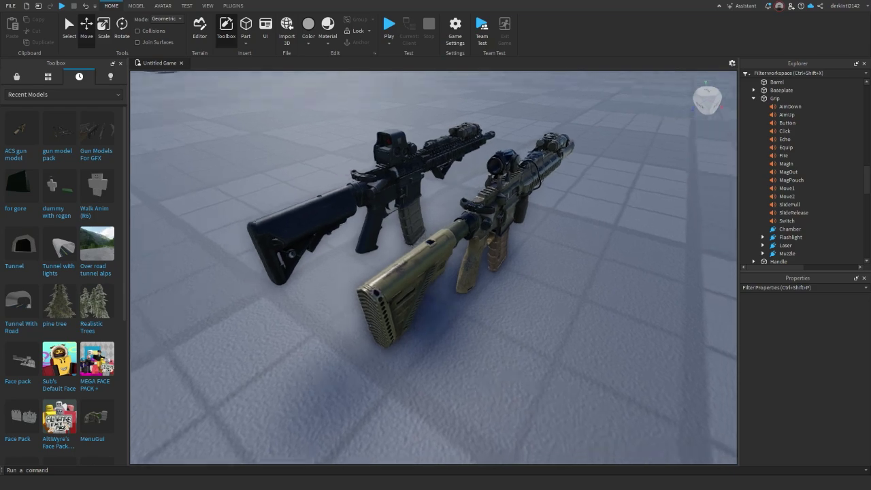
Select all of the HK416's parts, group them as a model and name it "test gun".
right_click_drag(410, 235, 473, 238)
left_click_drag(437, 179, 406, 350)
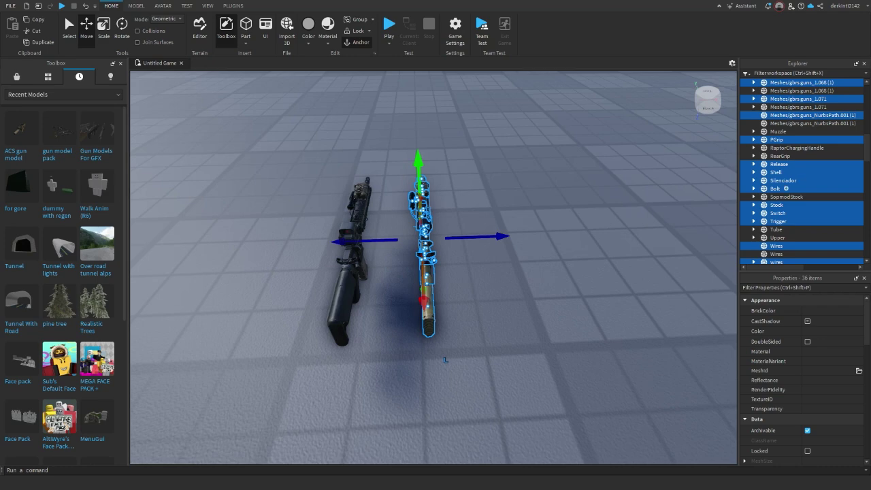
right_click(784, 180)
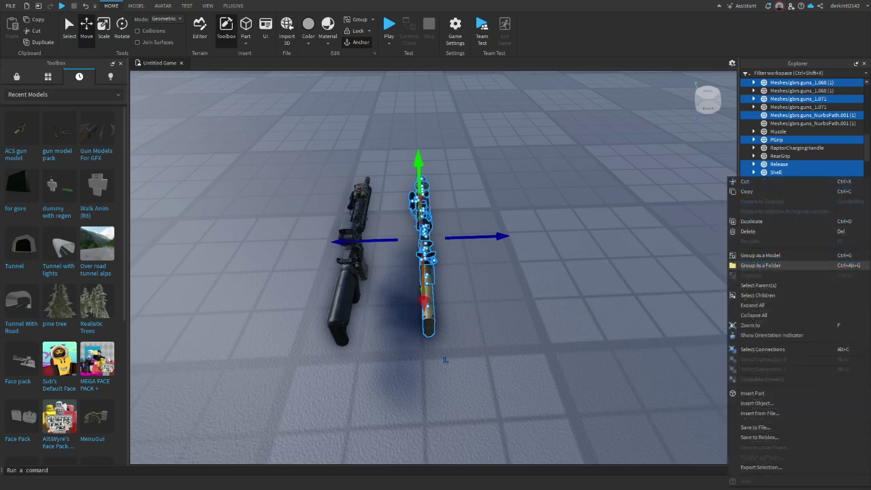
left_click(760, 255)
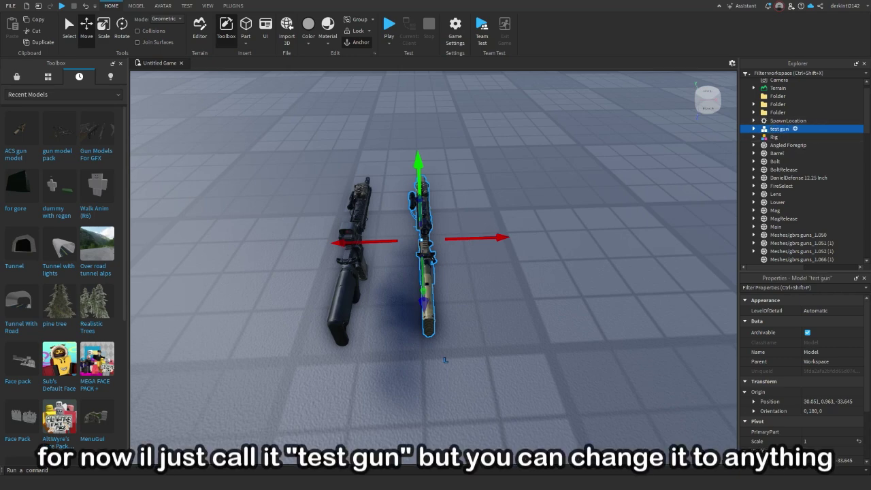
left_click(440, 354)
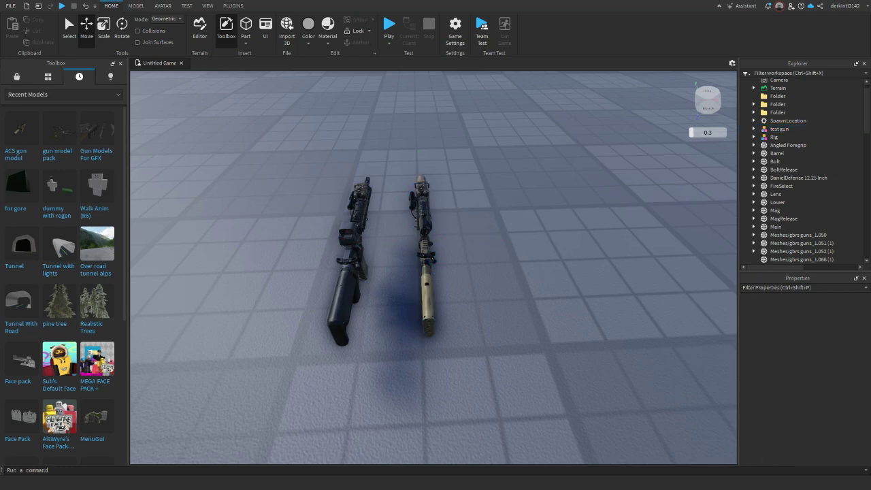
Group all of the M4A1's parts as a model named "random gun model" and move it well away from the HK416.
left_click_drag(314, 156, 364, 360)
right_click(367, 366)
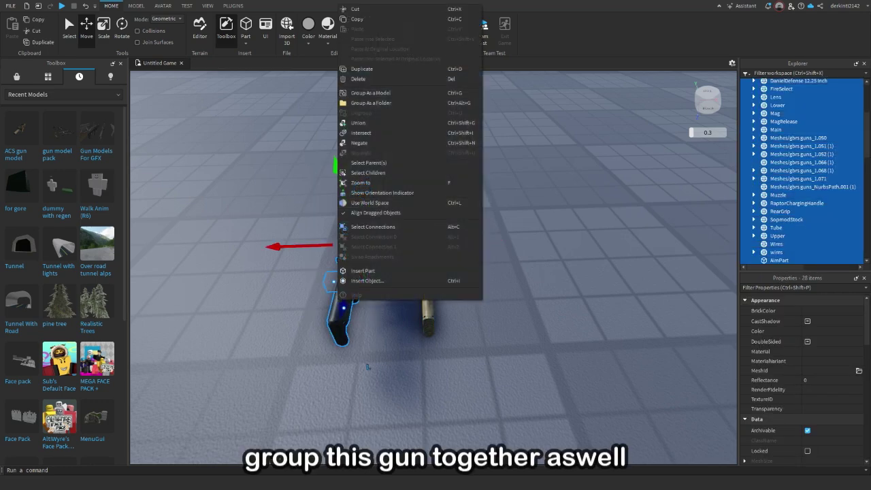
key("ctrl+g")
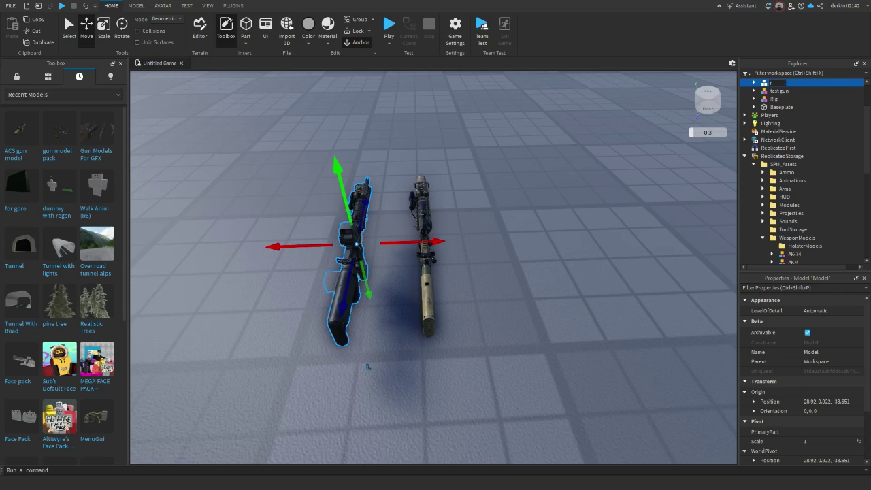
type("random gun model")
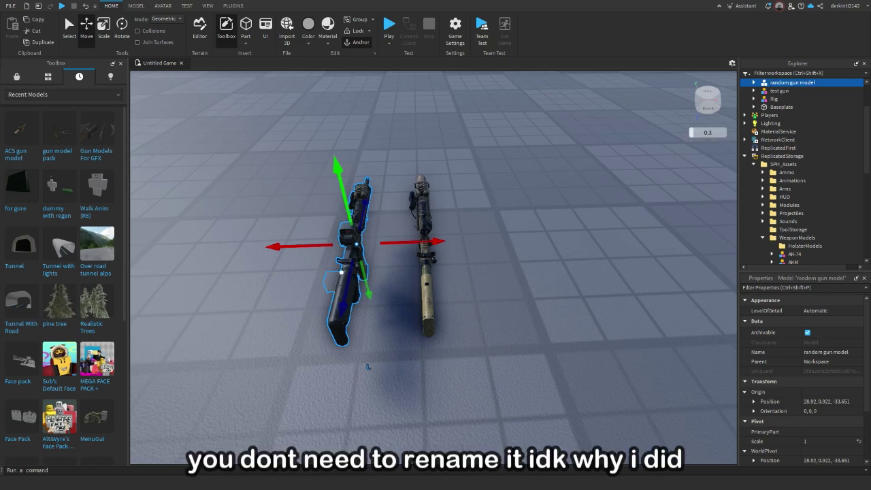
left_click_drag(286, 247, 140, 164)
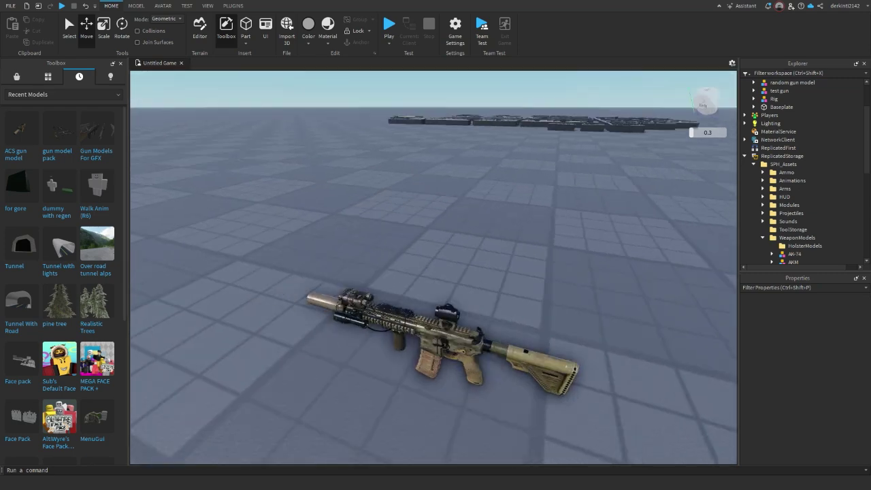
Make a copy of the test gun model and place it beside the original.
left_click(425, 327)
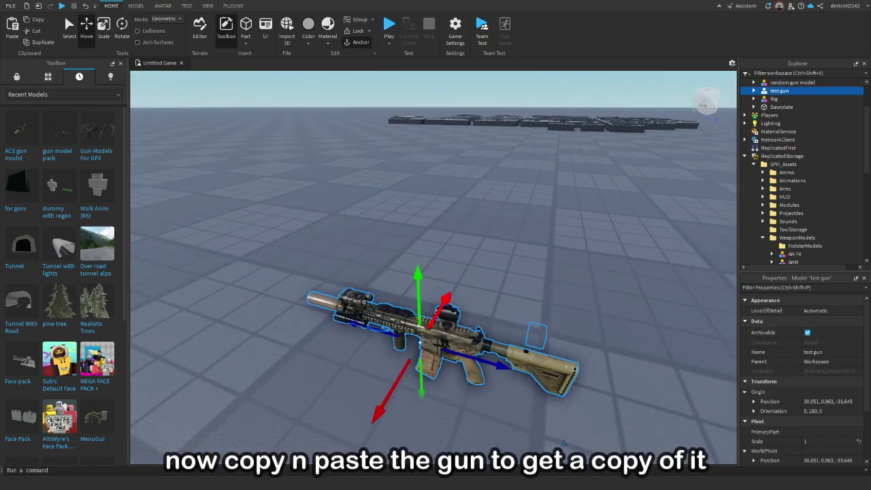
key("ctrl+c")
key("ctrl+v")
key("d")
left_click_drag(463, 275, 439, 299)
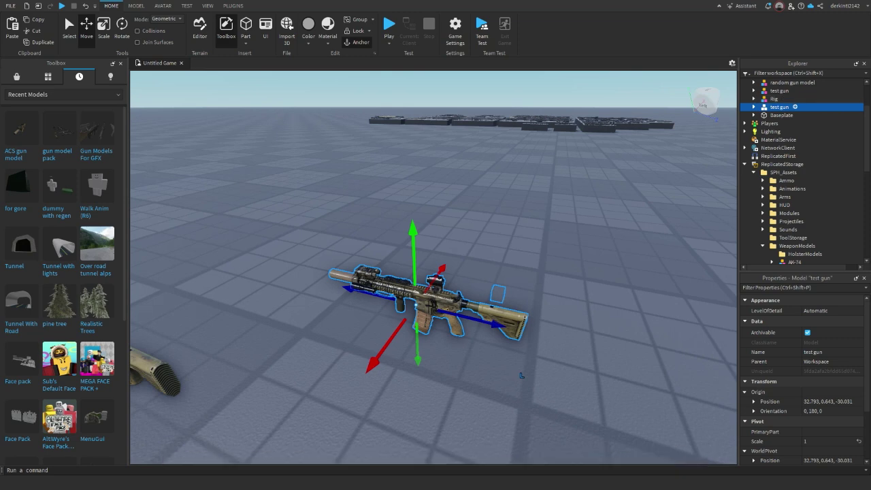
Move the copied test gun model from the Workspace into the WeaponModels folder of SPH_Assets.
scroll(796, 132, "down", 7)
left_click_drag(793, 132, 802, 165)
scroll(802, 165, "up", 1)
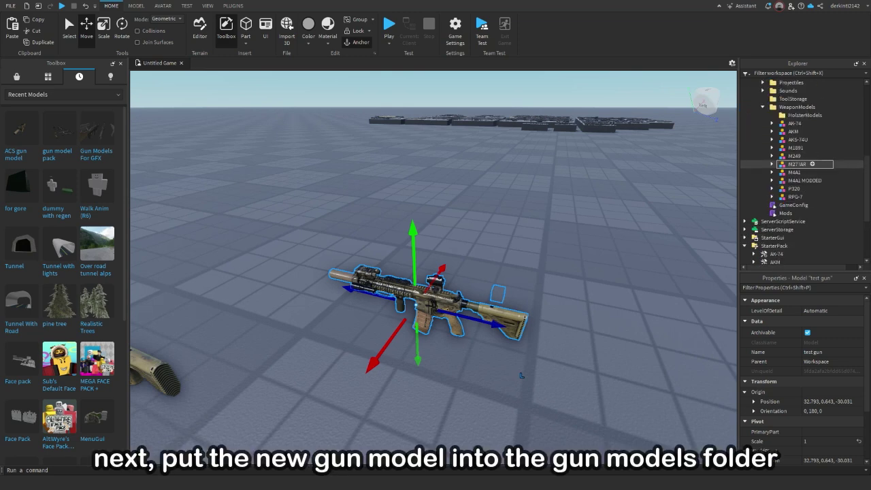
left_click_drag(800, 108, 800, 107)
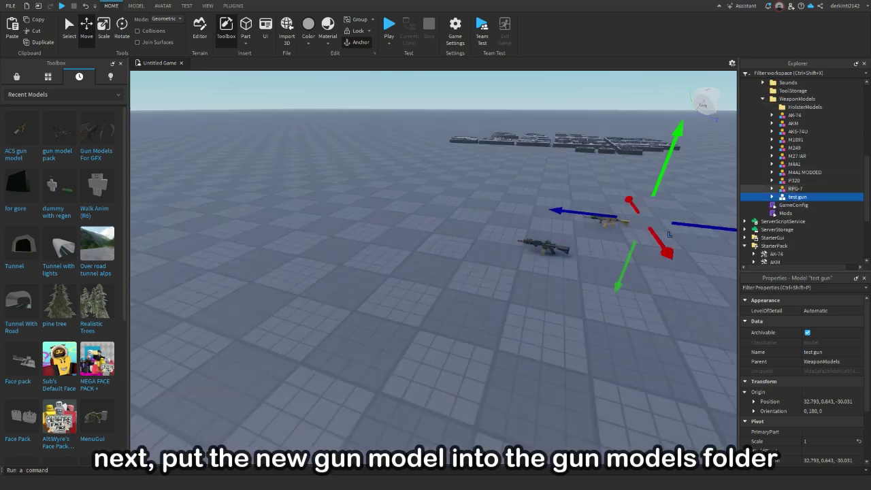
Copy the M4A1 MODDED tool from StarterPack, rename the copy "test gun" and place it in StarterPack.
scroll(803, 178, "down", 5)
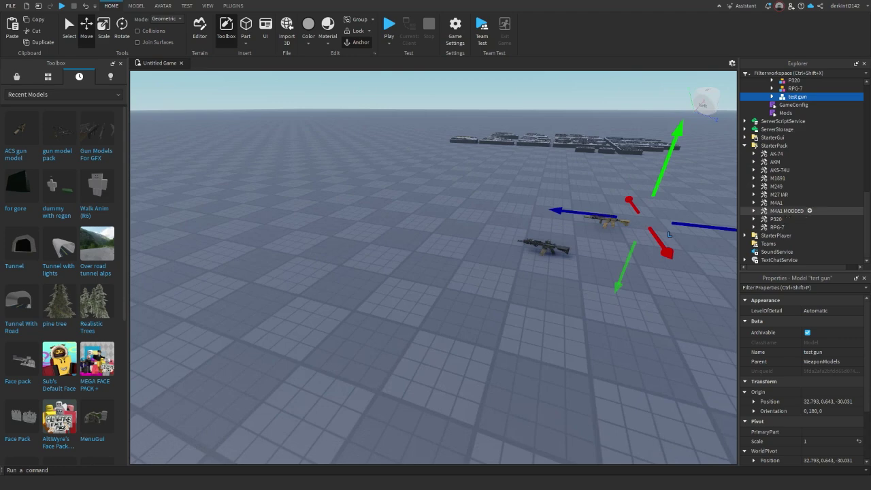
left_click(787, 211)
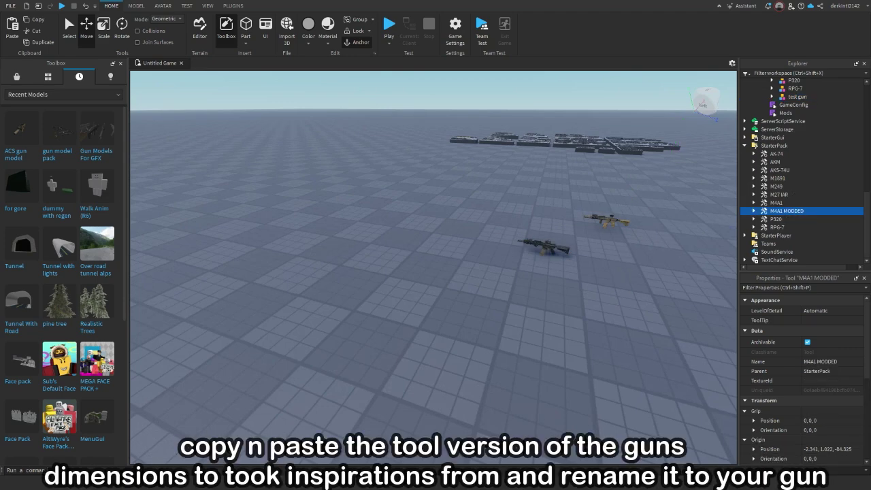
key("ctrl+v")
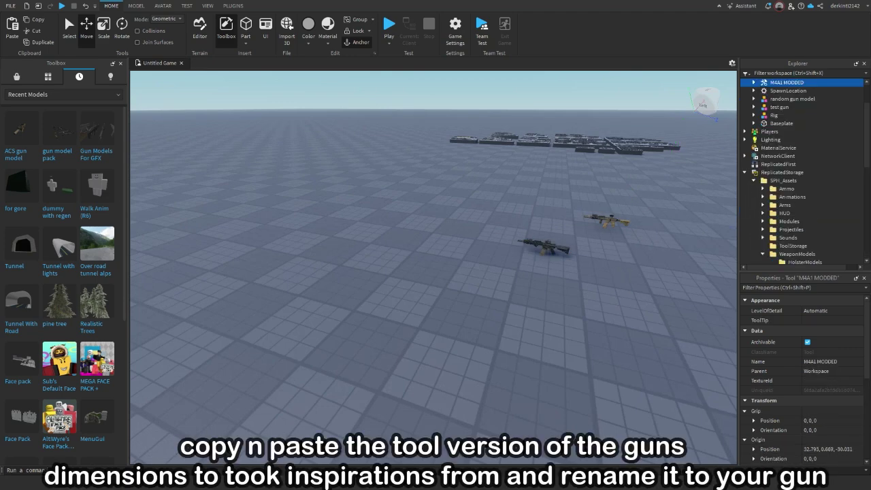
right_click_drag(610, 146, 714, 132)
scroll(803, 127, "down", 5)
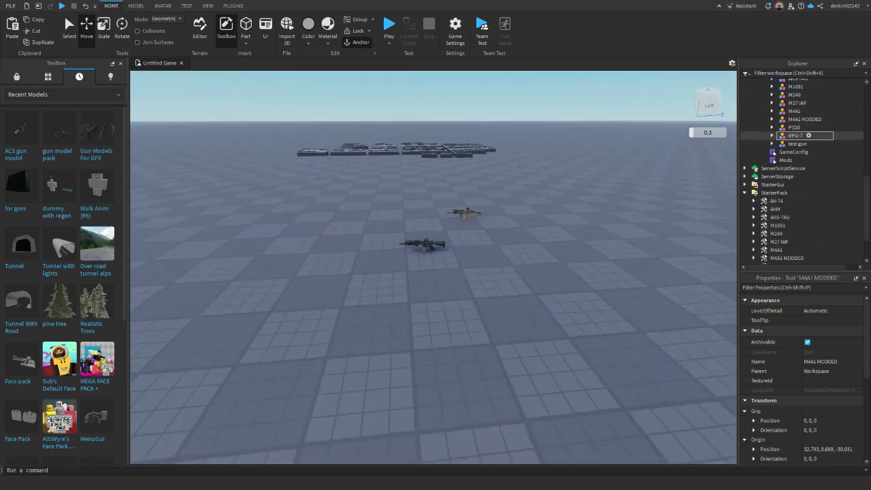
left_click_drag(780, 198, 778, 193)
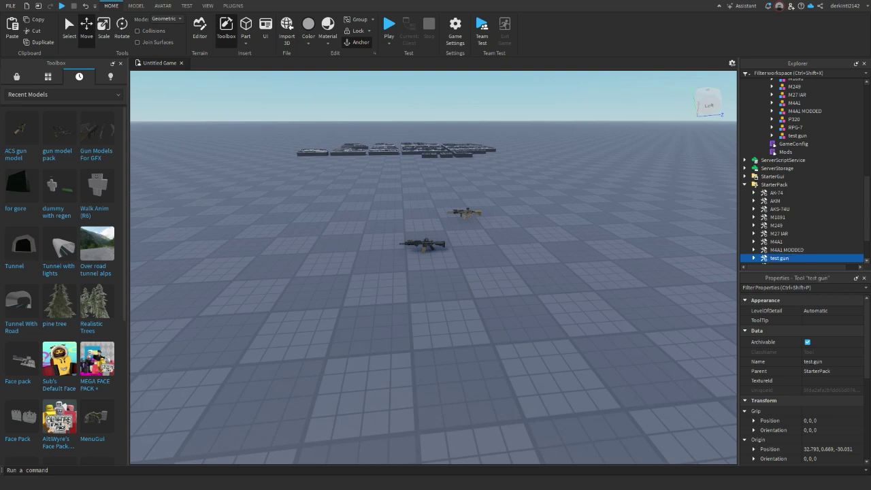
scroll(797, 183, "down", 2)
Start a playtest of the game, equip the AK-74 from slot 1 and put it away again.
right_click_drag(476, 232, 542, 191)
key("w")
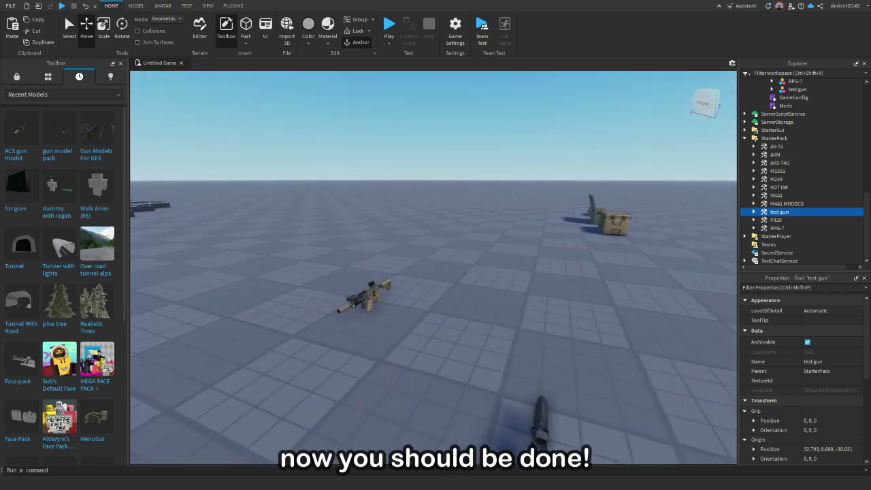
key("s")
left_click(233, 5)
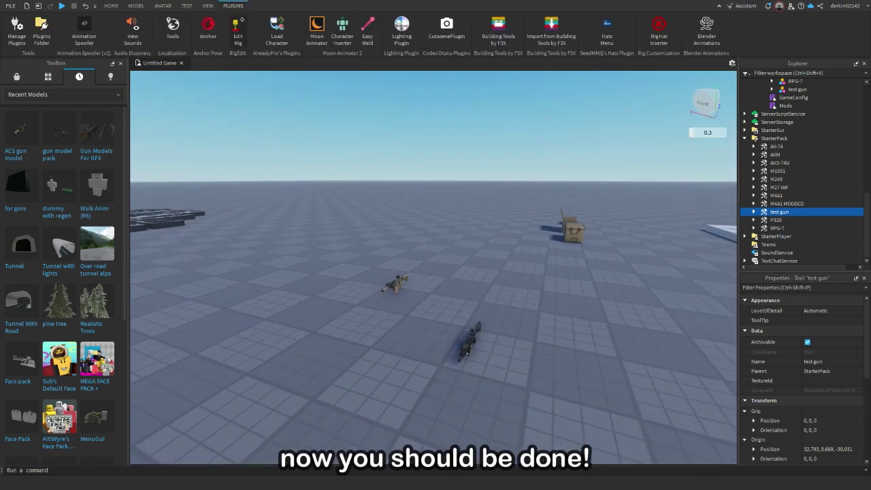
key("F5")
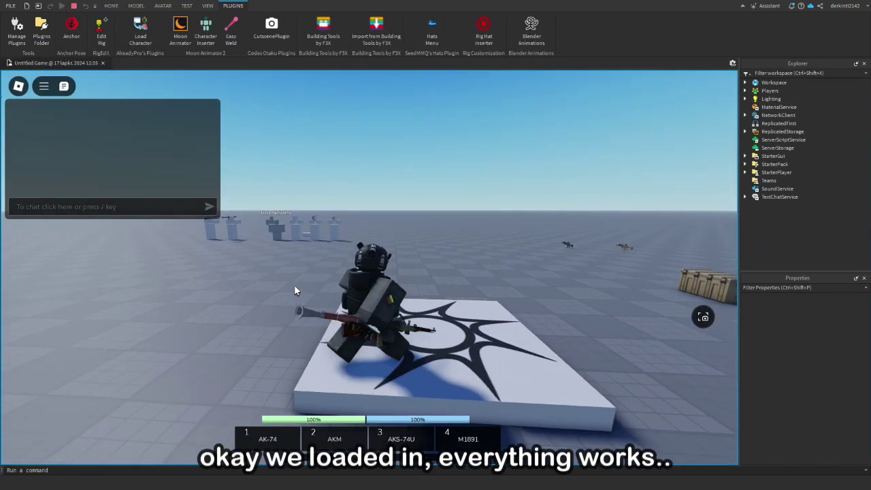
key("1")
left_click(294, 286)
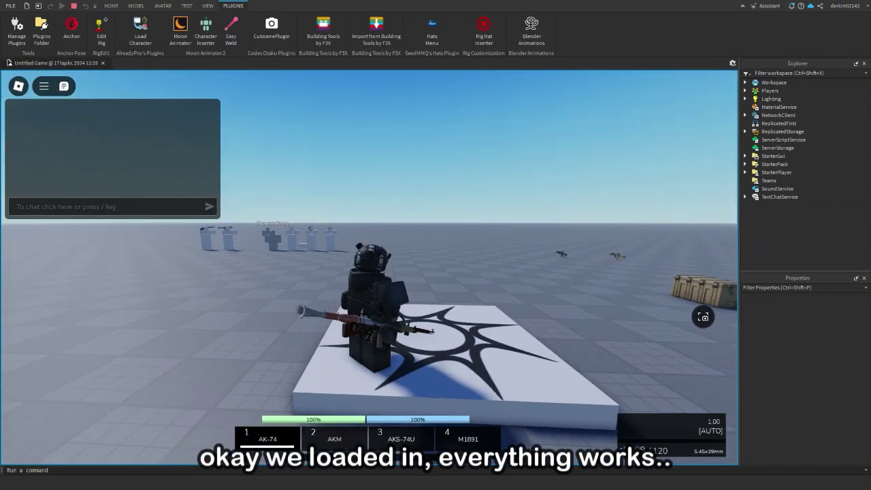
key("1")
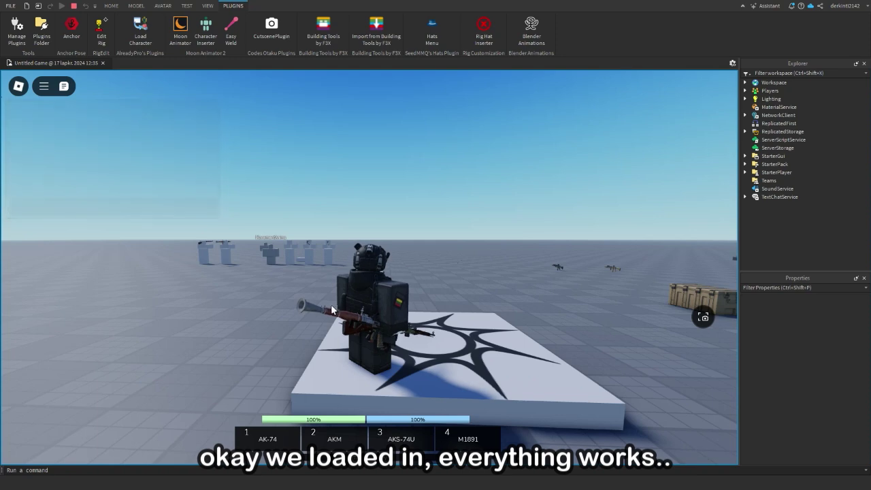
Assign the test gun from the backpack to slot 1 in place of the AK-74 and equip it in first person.
key("Tab")
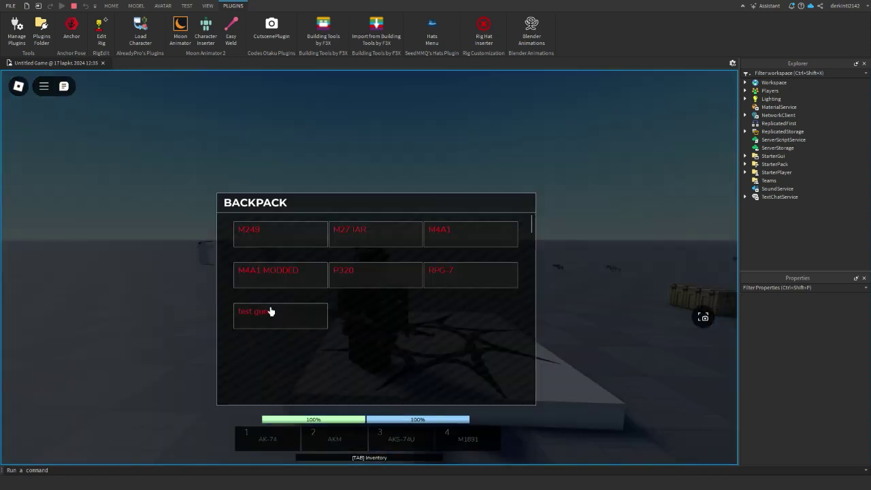
left_click_drag(264, 438, 266, 438)
key("Tab")
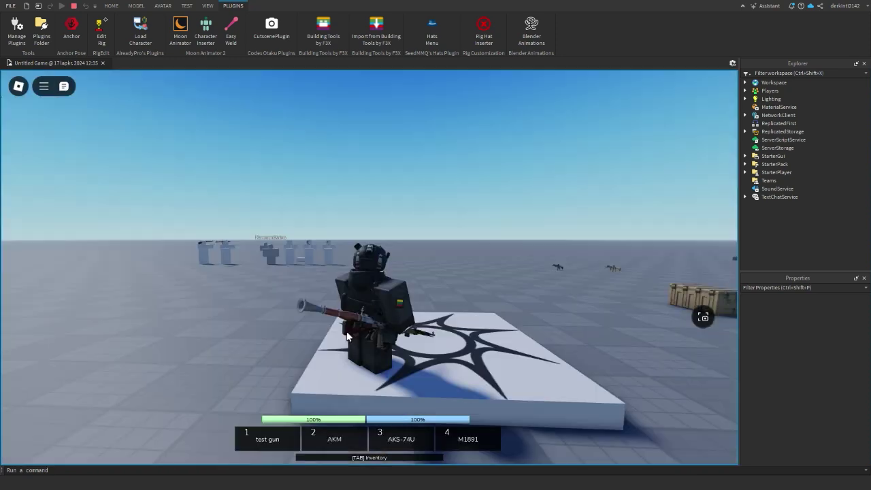
scroll(369, 267, "up", 5)
key("1")
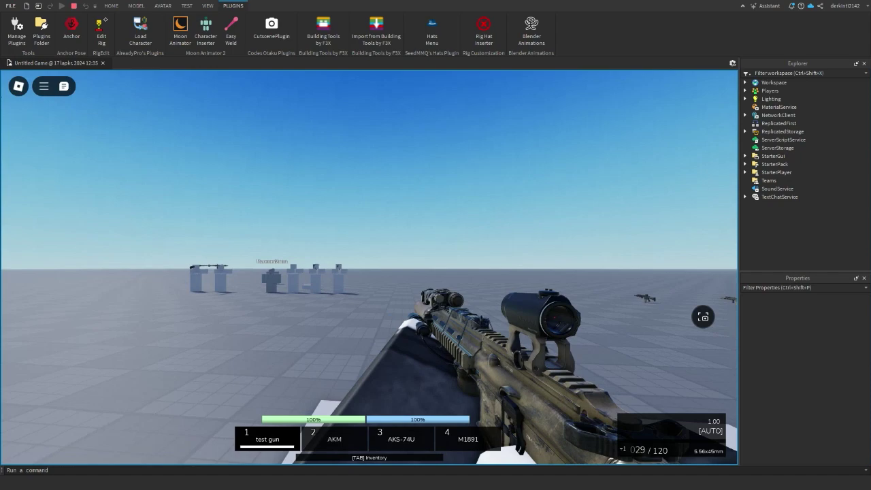
Test the test gun's aiming and firing by looking through its sight and shooting a burst.
right_click(369, 266)
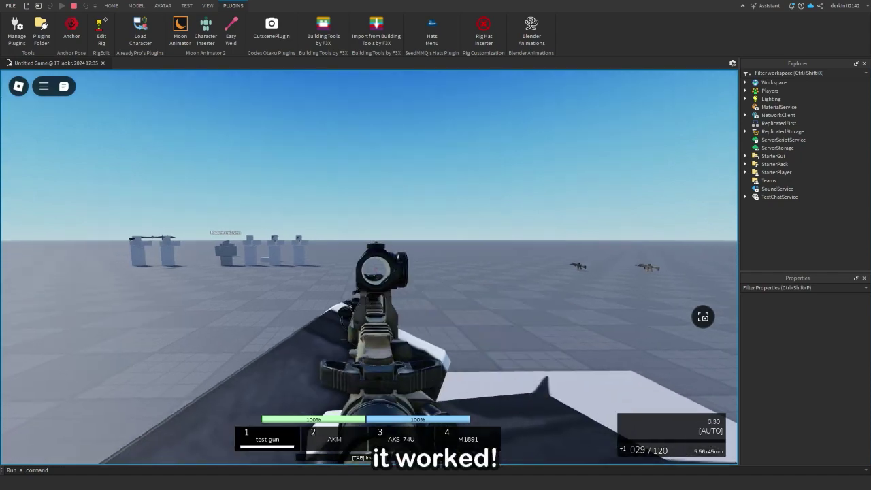
left_click(369, 267)
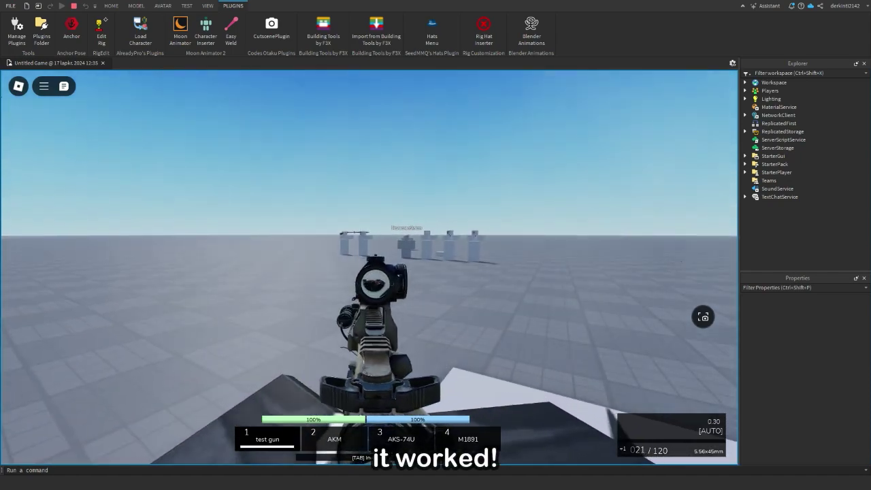
right_click(369, 266)
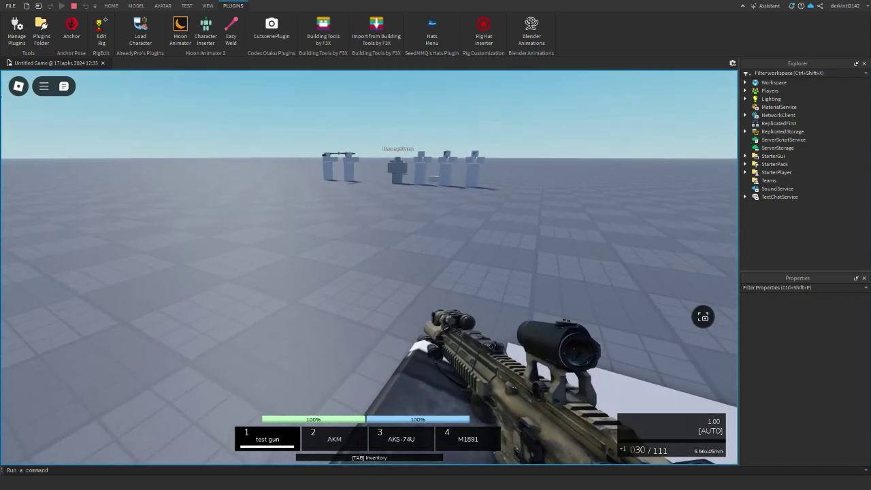
Switch the test gun's flashlight on and off, aim through the sight again and fire from the hip.
key("f")
key("f")
key("f")
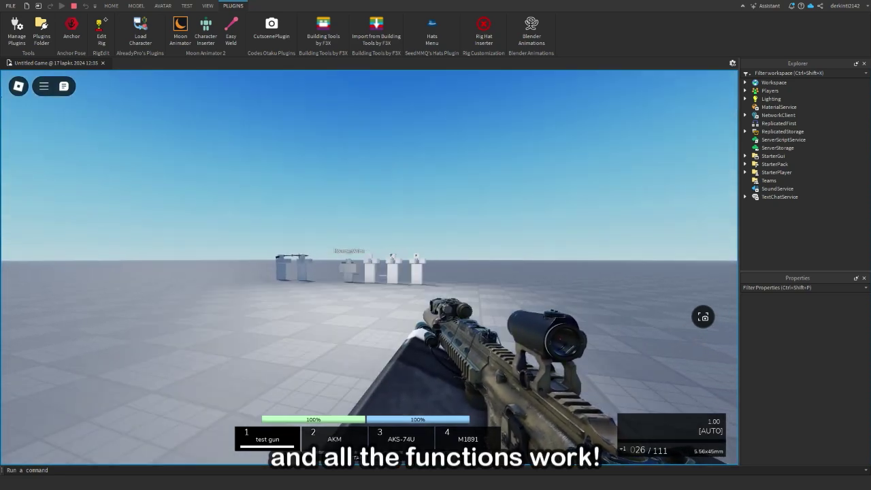
key("j")
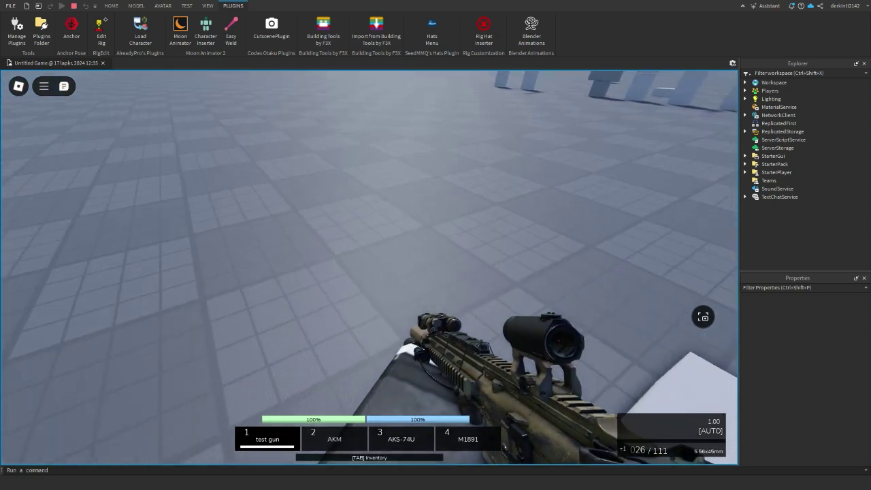
right_click(370, 267)
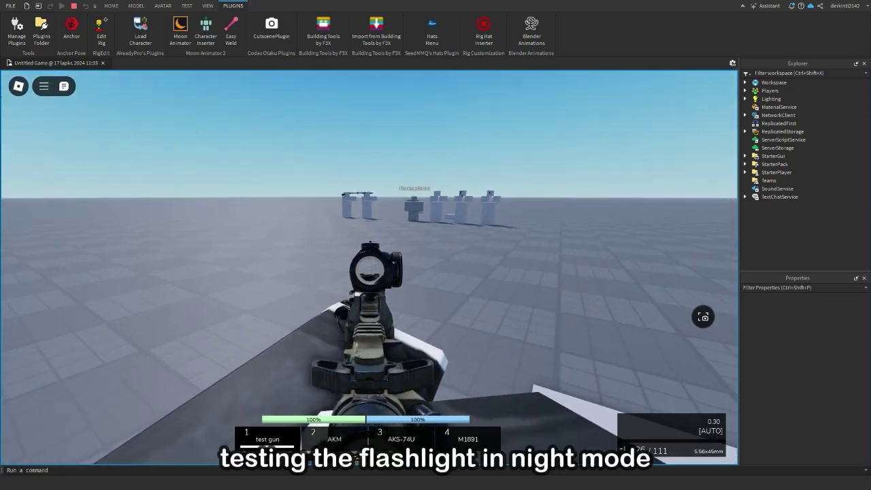
right_click(369, 268)
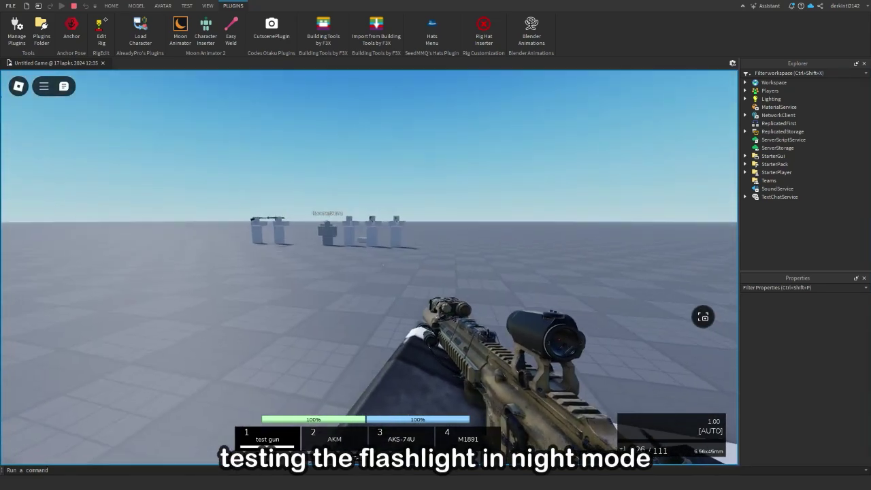
left_click(370, 267)
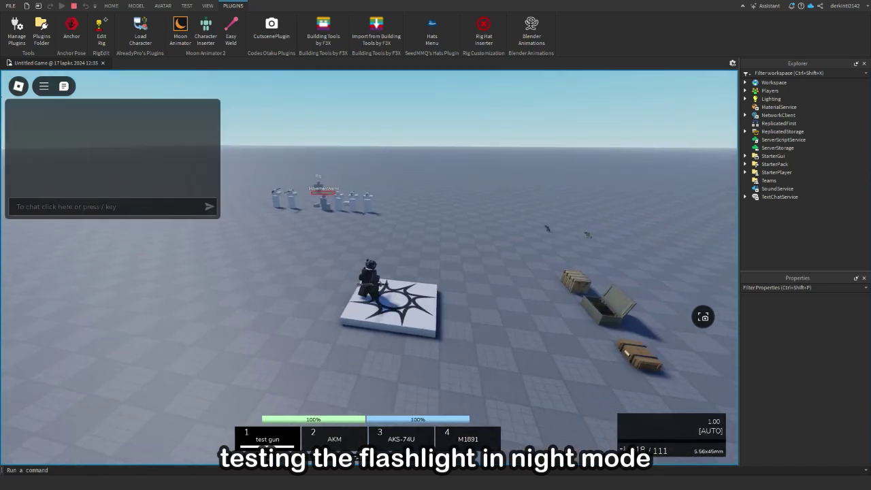
Set the Lighting service's ClockTime to 5.5 in the running playtest to get a night scene.
left_click(111, 6)
left_click(136, 6)
left_click(163, 6)
left_click(187, 6)
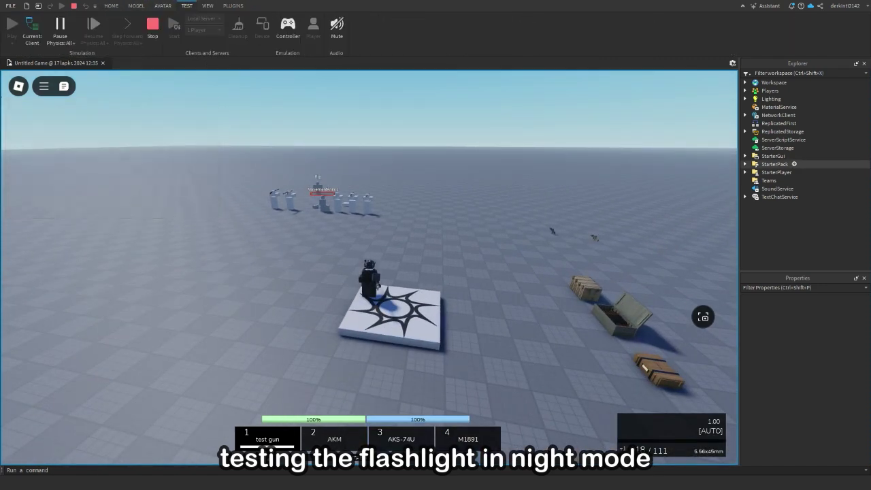
left_click(773, 100)
scroll(783, 381, "down", 1)
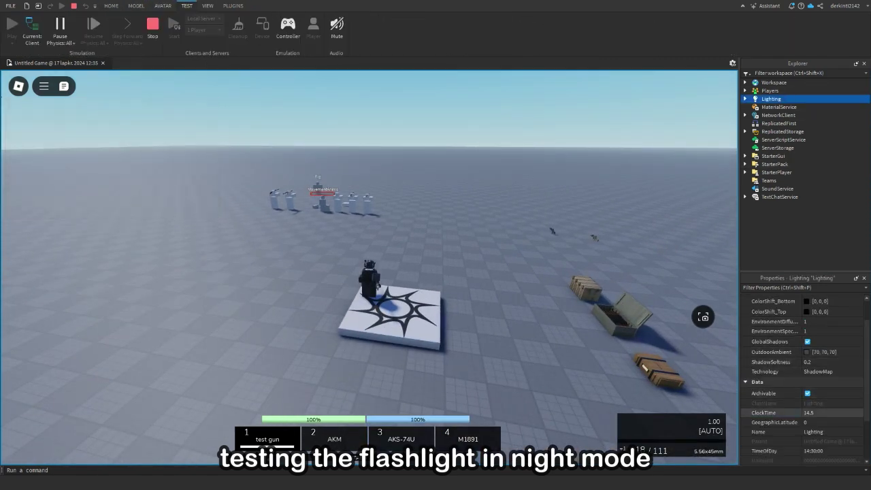
left_click_drag(851, 413, 841, 413)
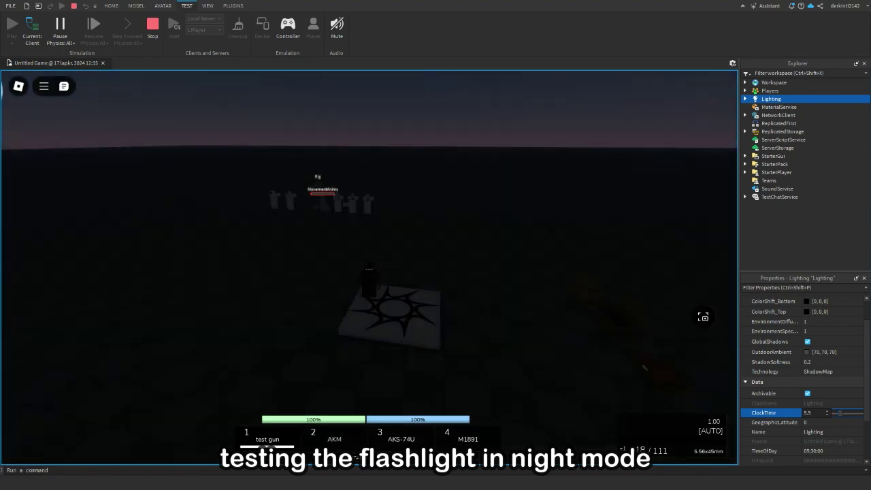
Test the test gun in the dark in first person, using its flashlight, aiming at the dummies and firing.
scroll(370, 268, "up", 5)
scroll(370, 268, "up", 3)
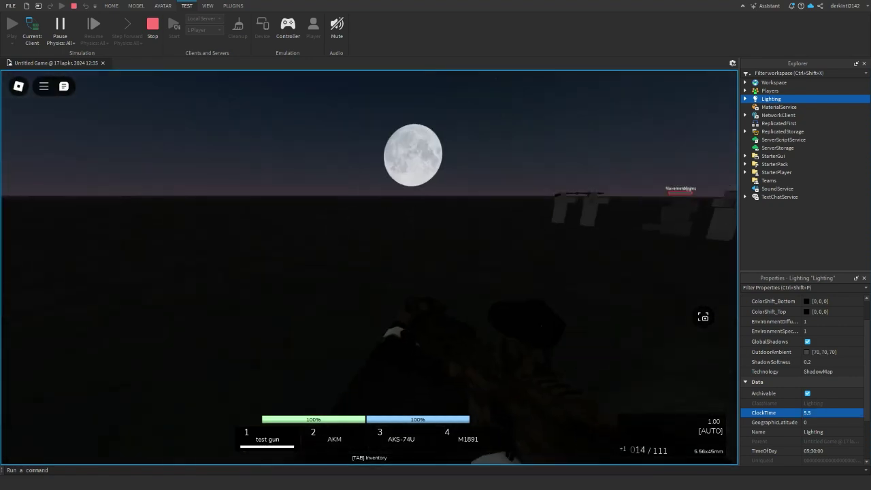
left_click(369, 268)
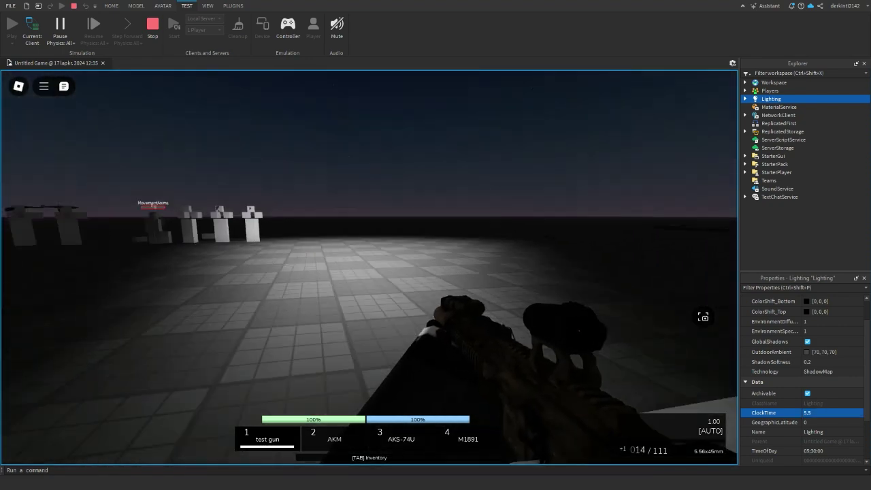
right_click(370, 267)
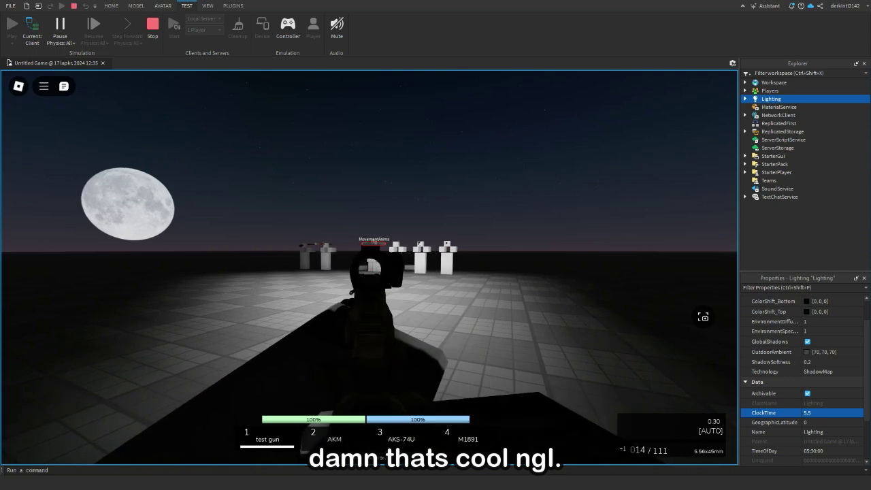
right_click(370, 267)
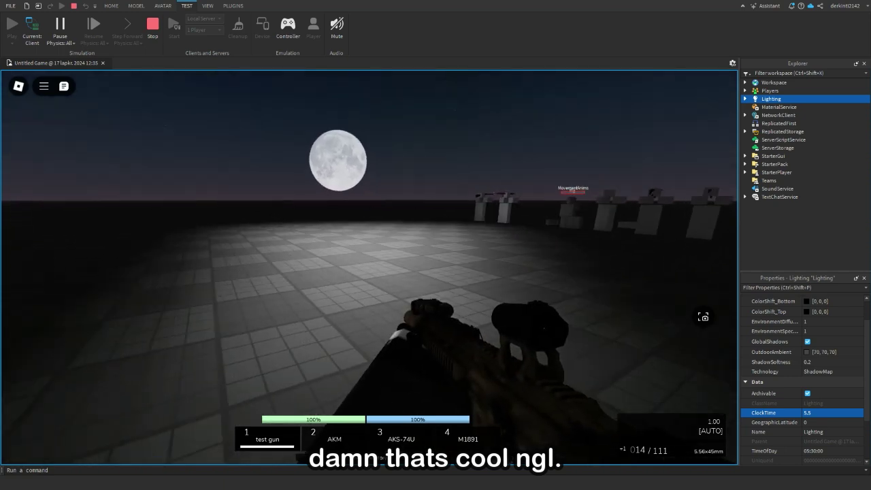
key("f")
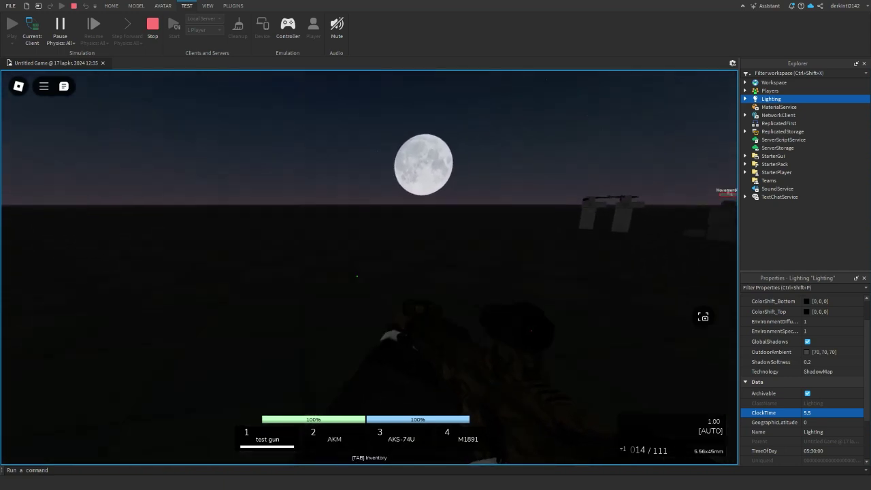
left_click(369, 267)
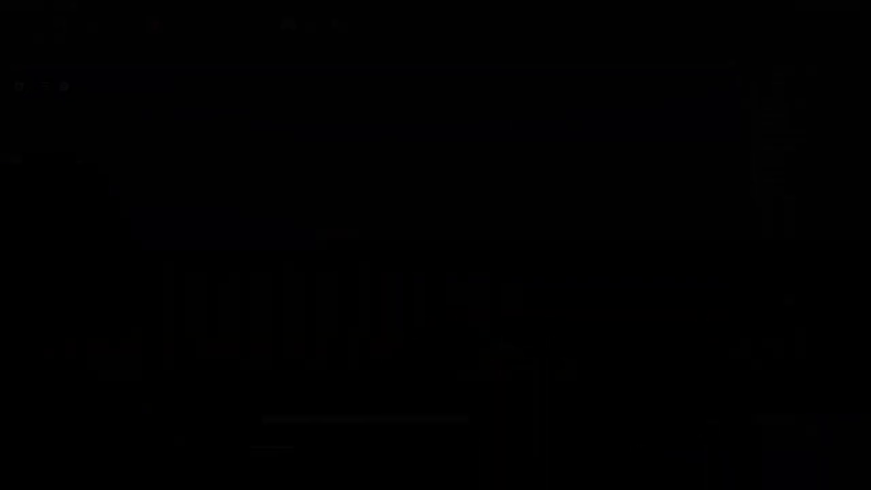